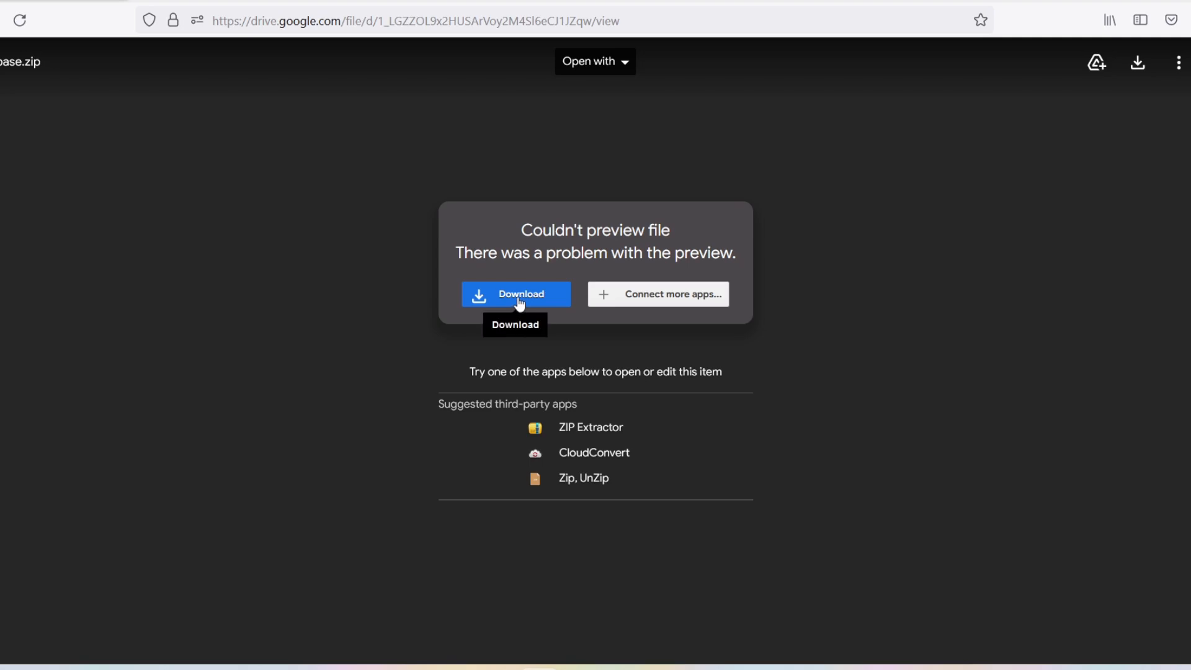
- Download database.zip (624 MB) past the virus-scan warning and show it in its folder
left_click(519, 303)
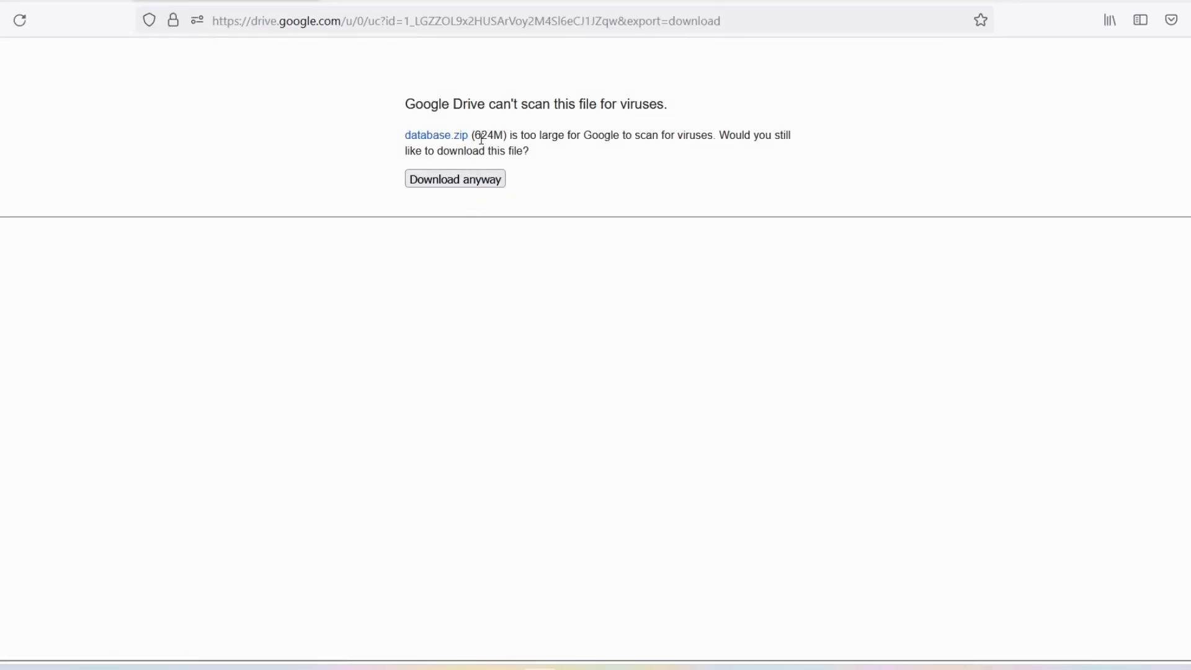
left_click(461, 180)
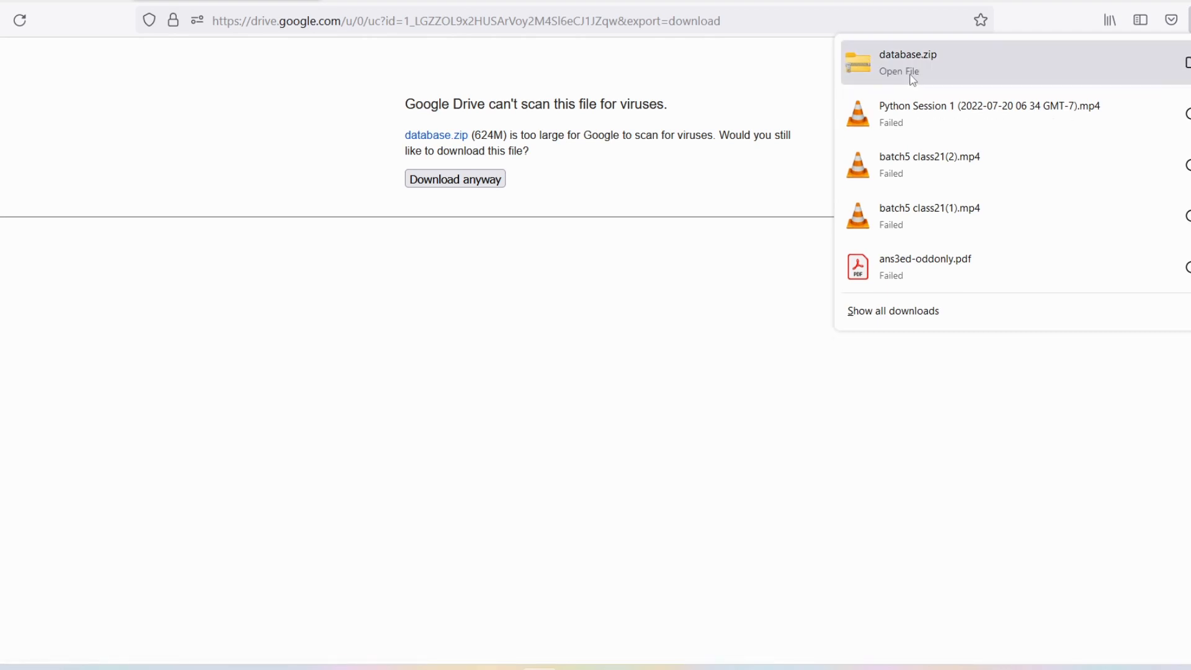
right_click(912, 80)
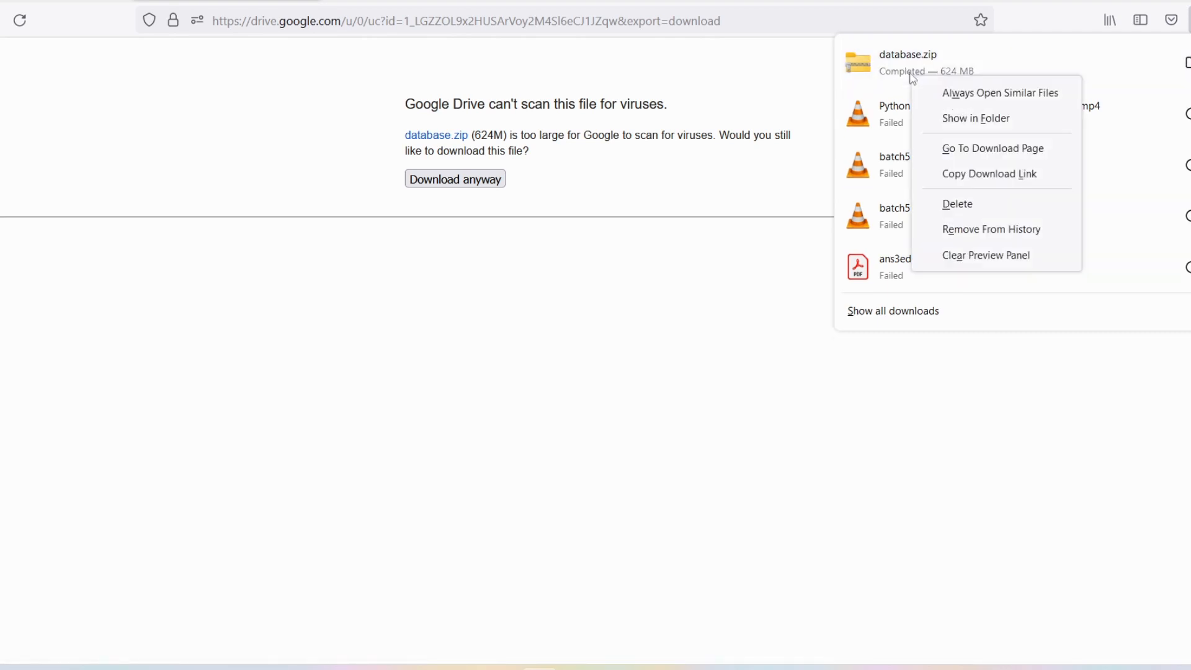
left_click(993, 122)
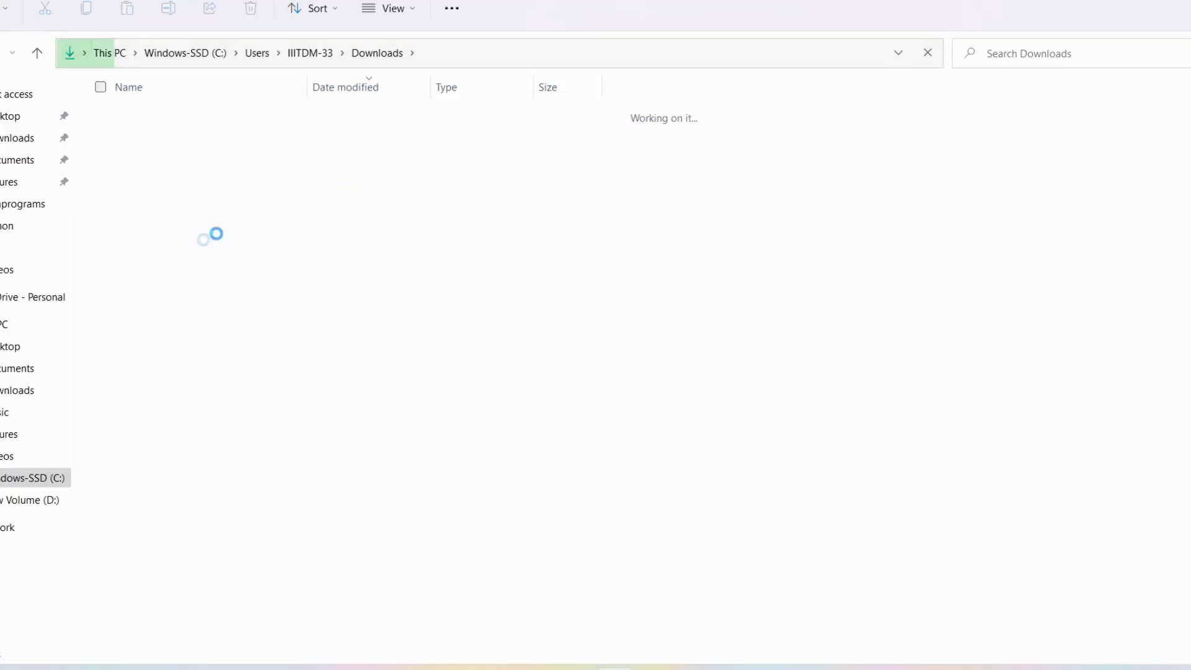
- Extract database.zip's 2,856 items into the default Downloads\database folder
left_click(159, 137)
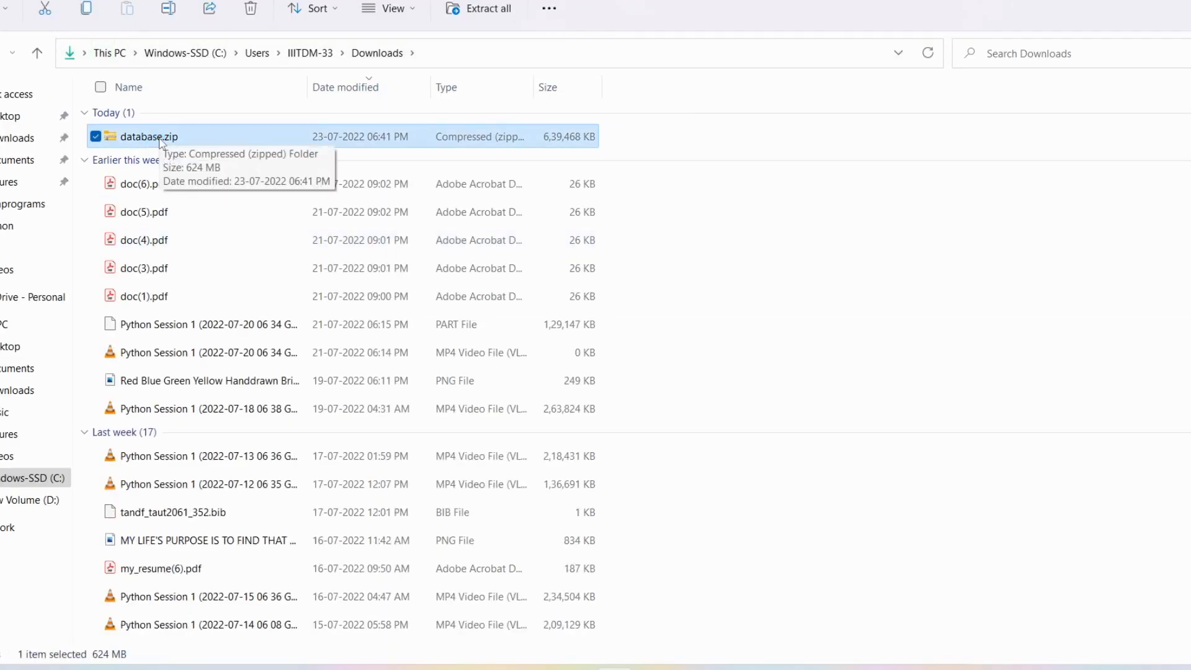
right_click(163, 143)
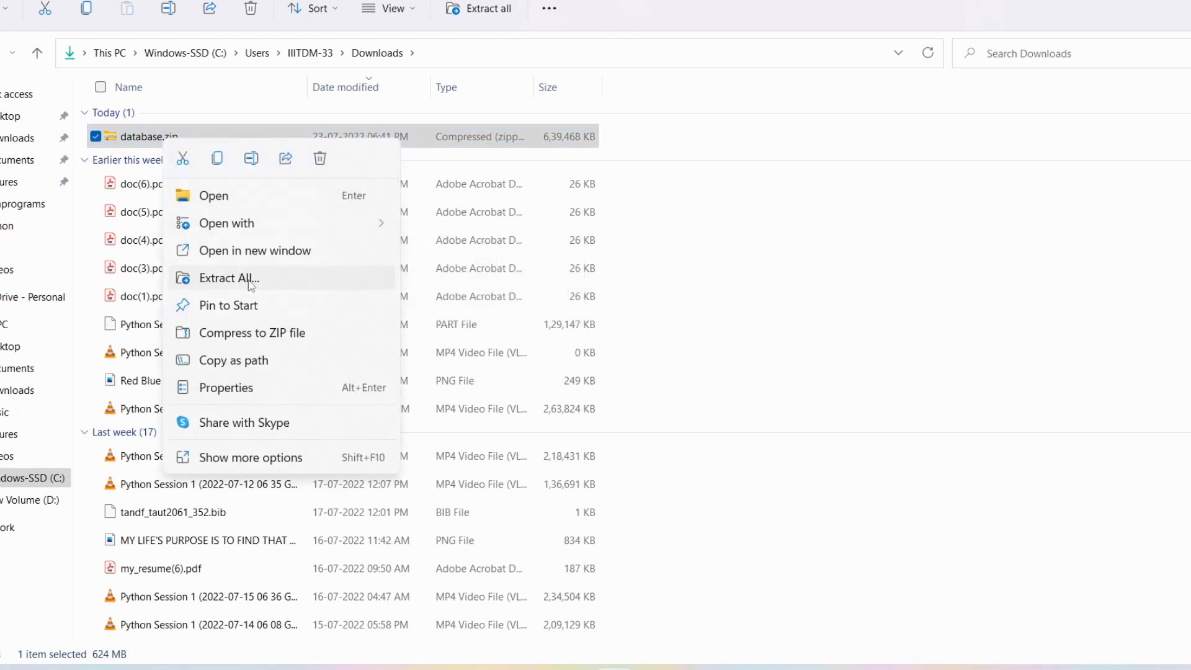
left_click(250, 281)
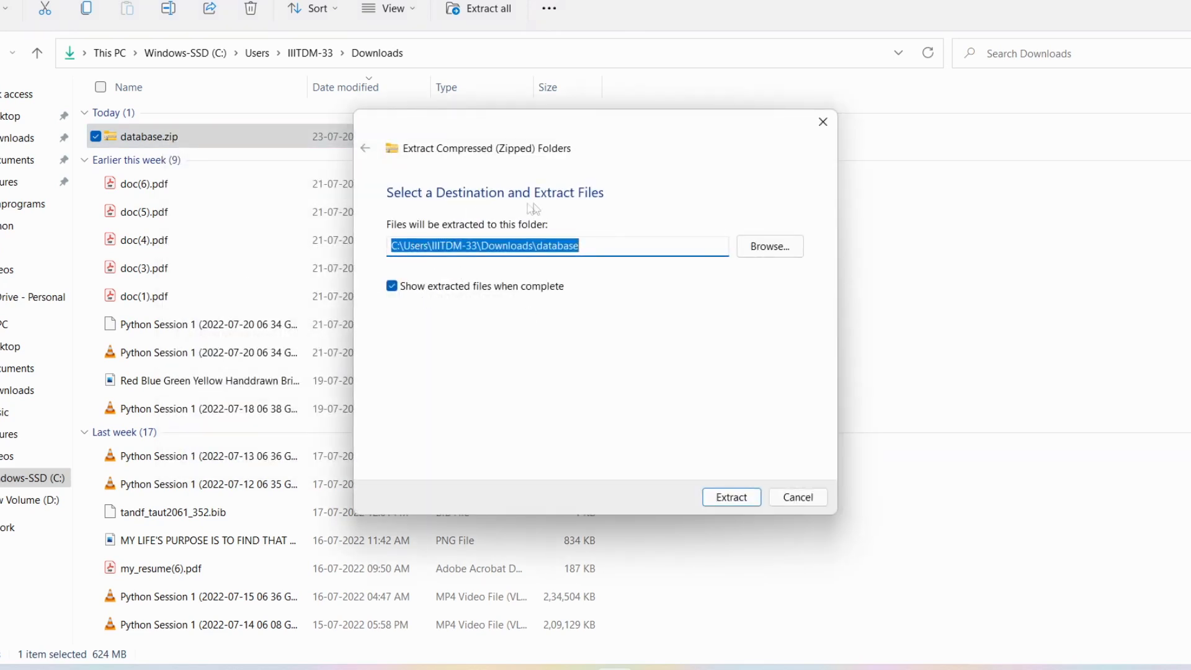
left_click(733, 498)
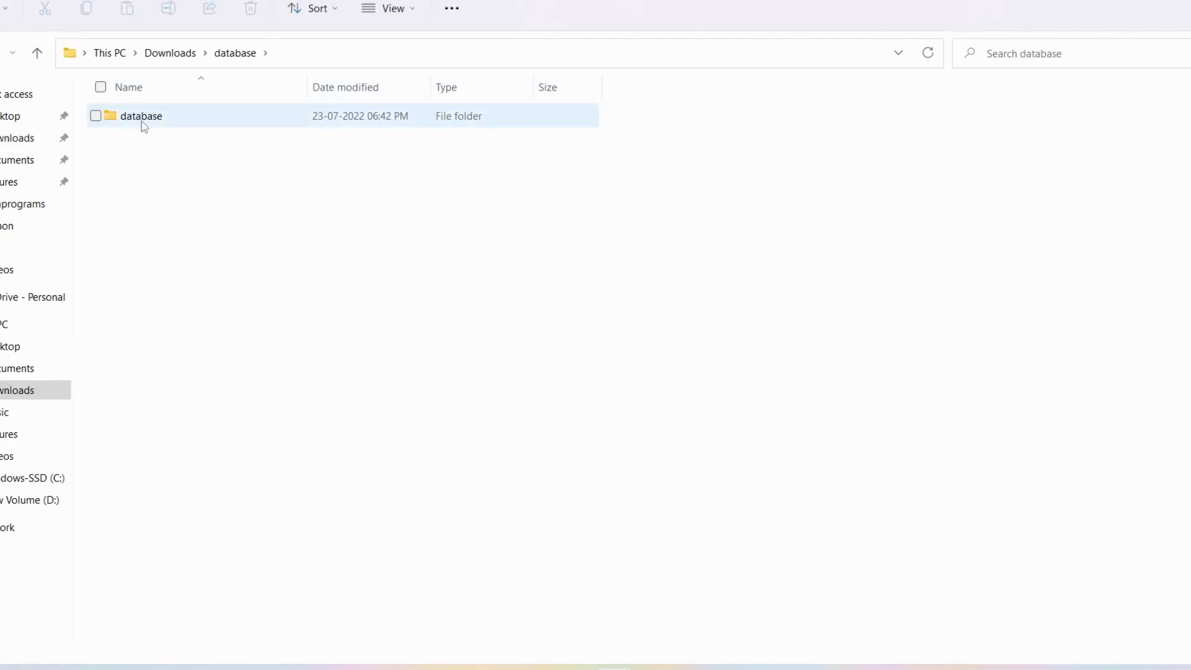
- Open the inner database folder and show the full context menu for setup.exe
double_click(144, 121)
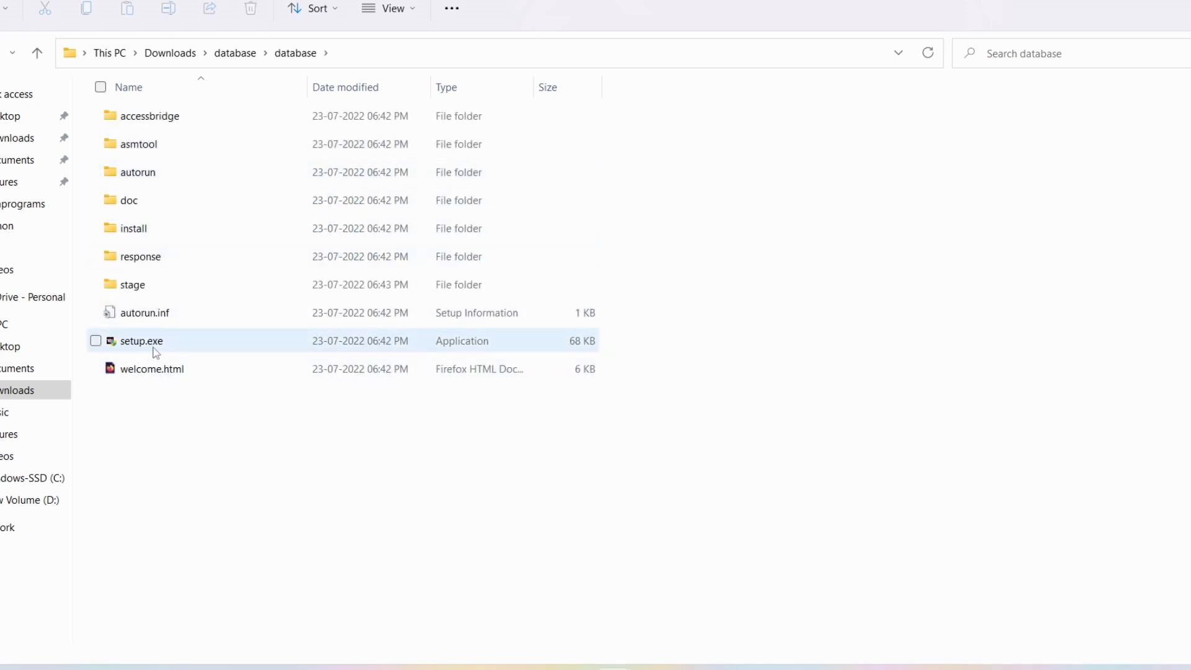
mouse_move(155, 352)
right_click(156, 347)
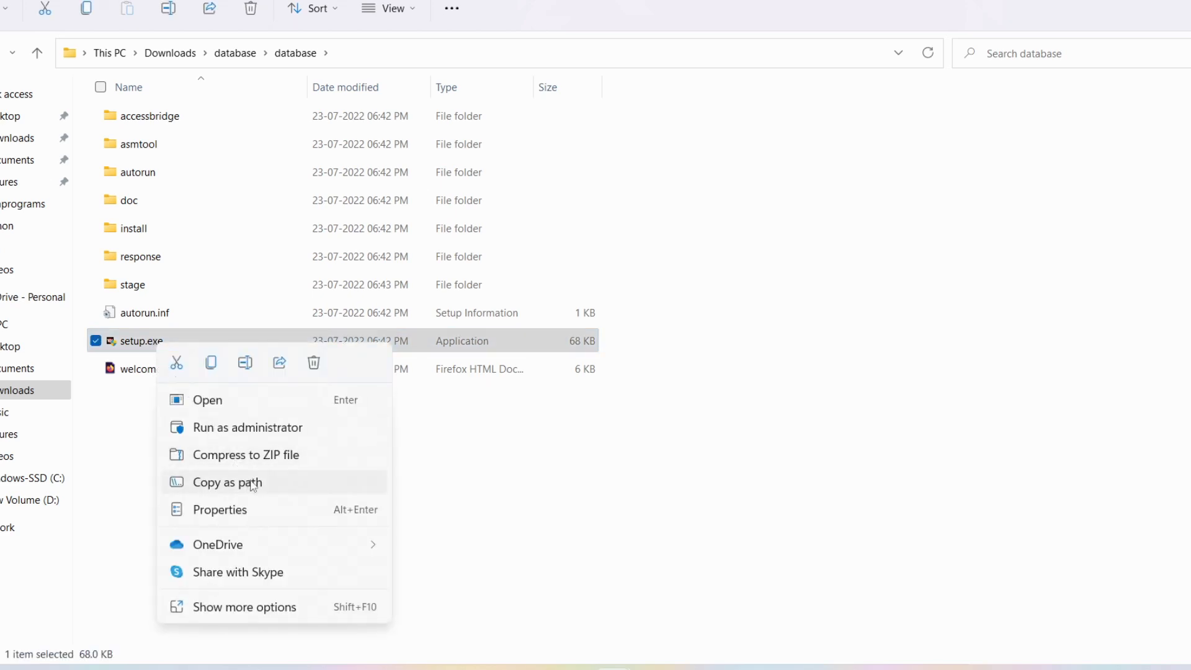
left_click(254, 610)
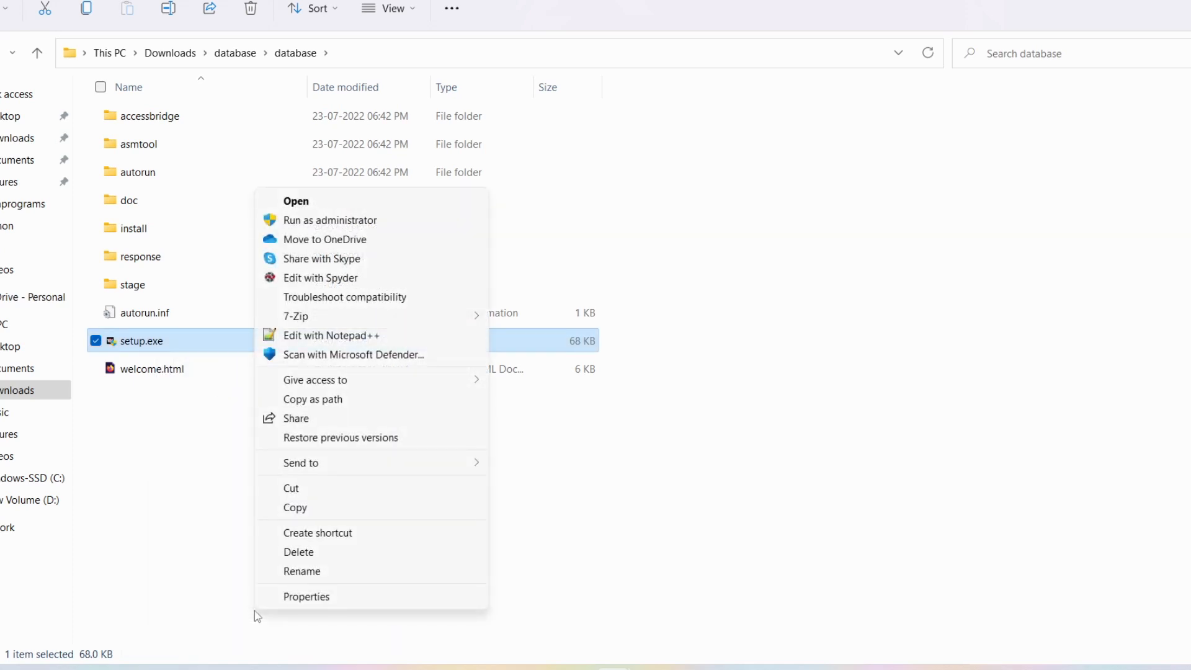
- Enable compatibility mode for setup.exe for all users, then view the SQL Plus install notes in Word
left_click(305, 597)
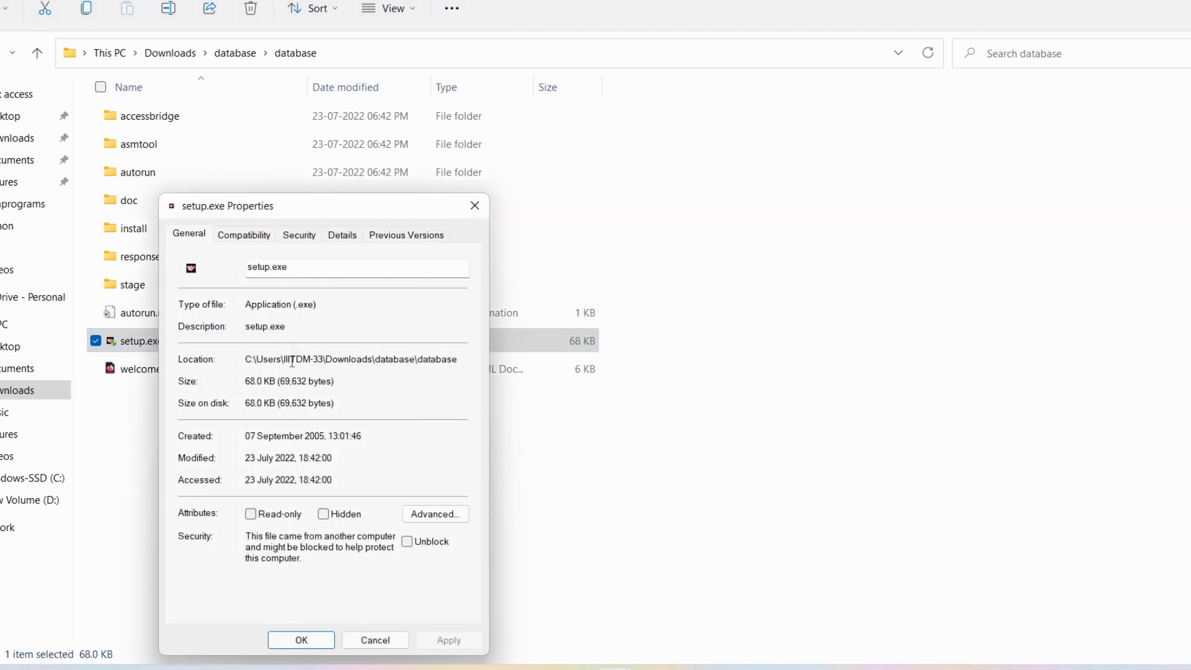
left_click(258, 244)
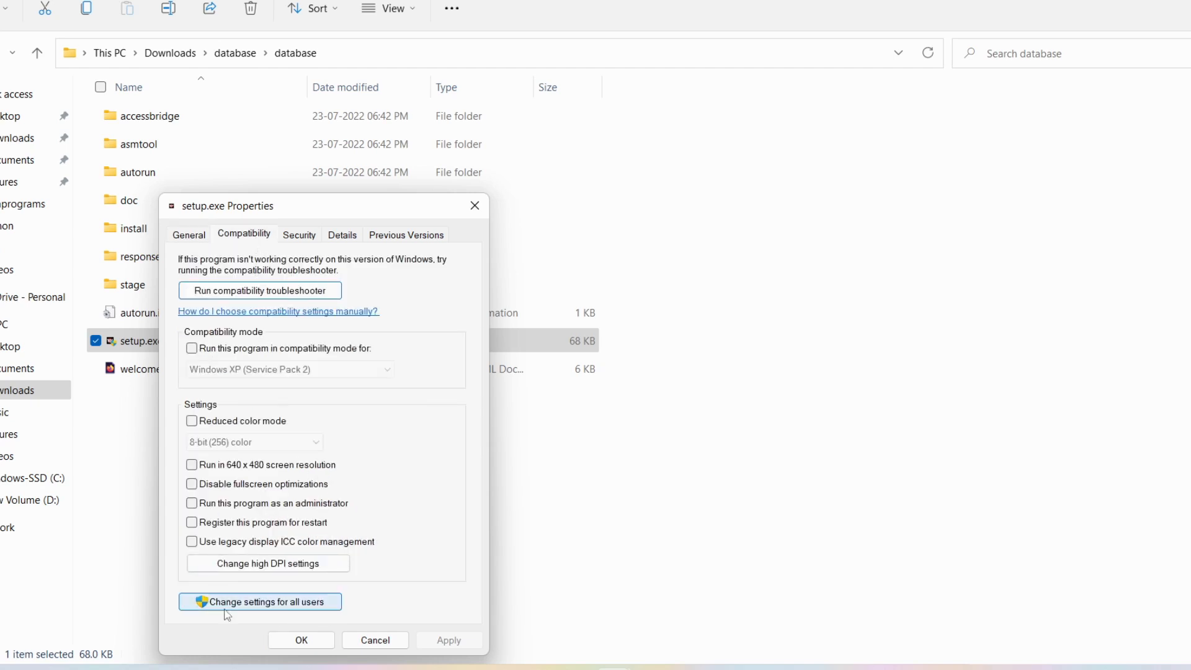
left_click(300, 606)
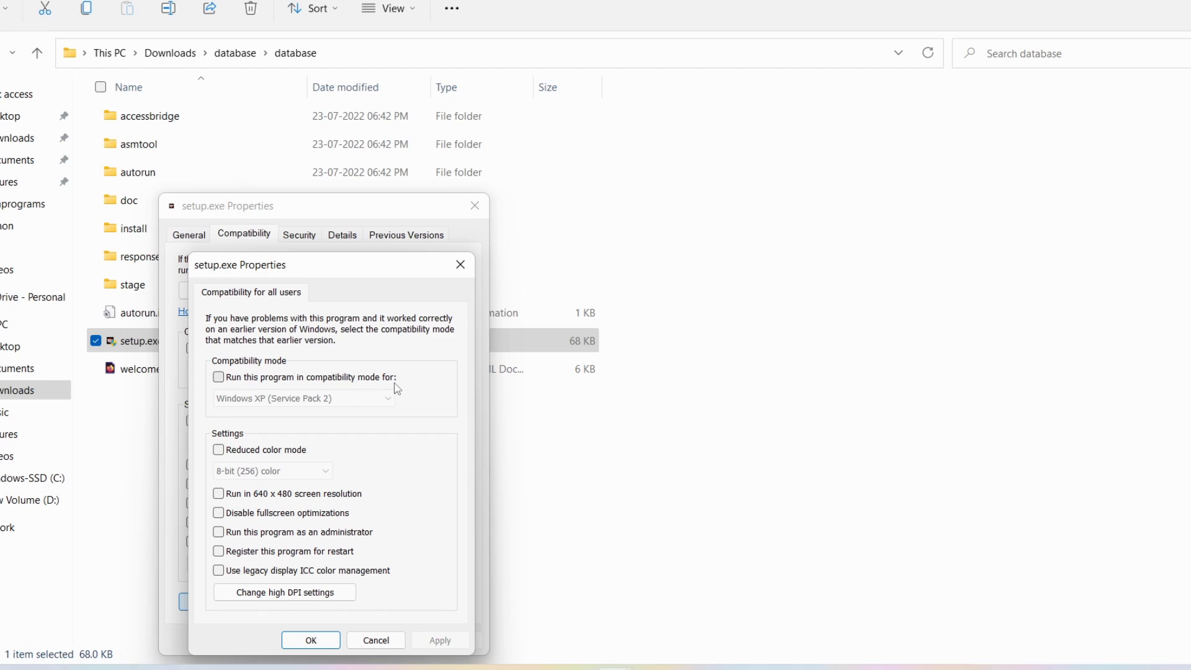
left_click(218, 378)
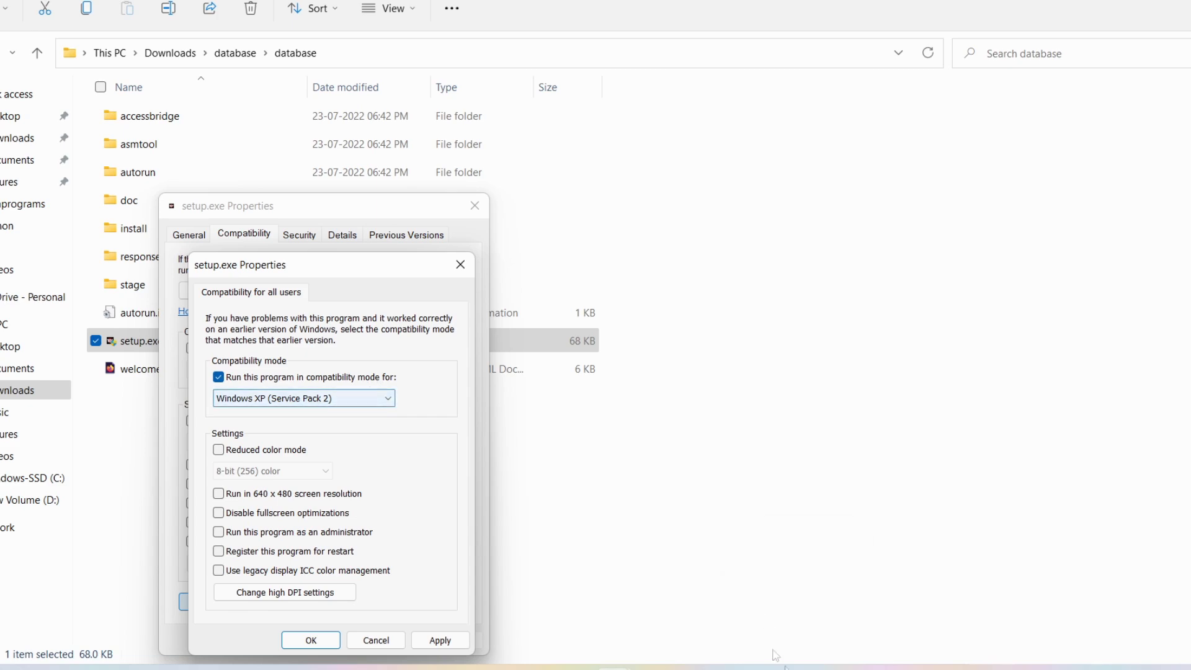
left_click(765, 667)
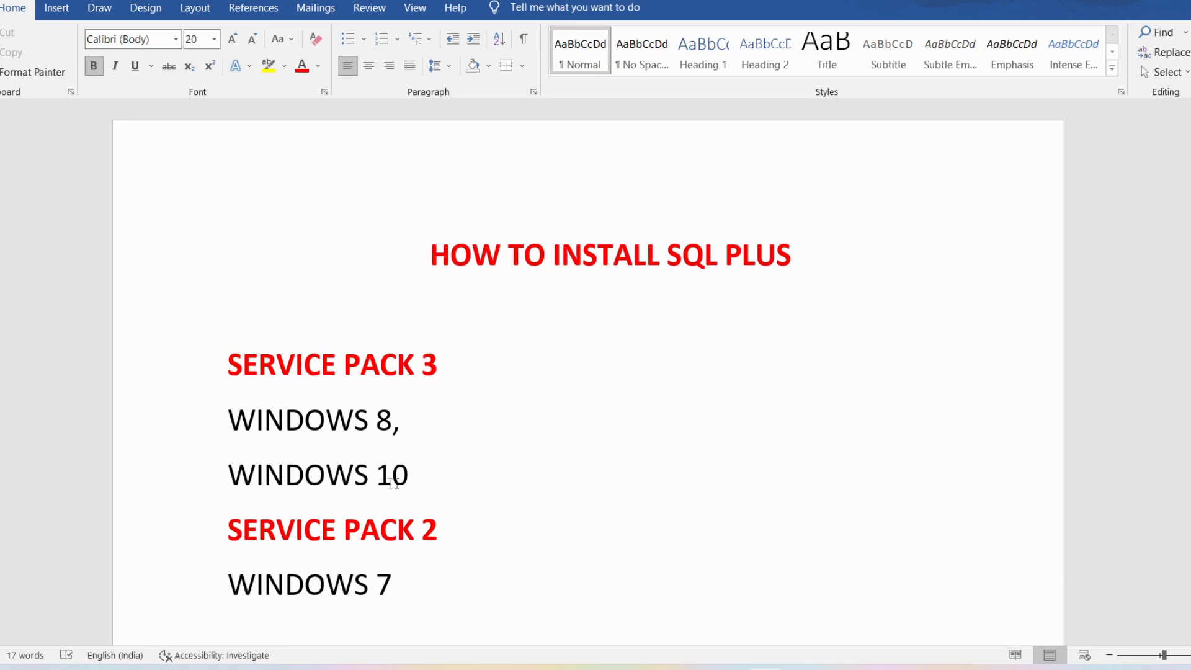
- Check the Service Pack 3 and Service Pack 2 headings in the notes, then return to setup.exe's compatibility settings
left_click_drag(228, 364, 457, 371)
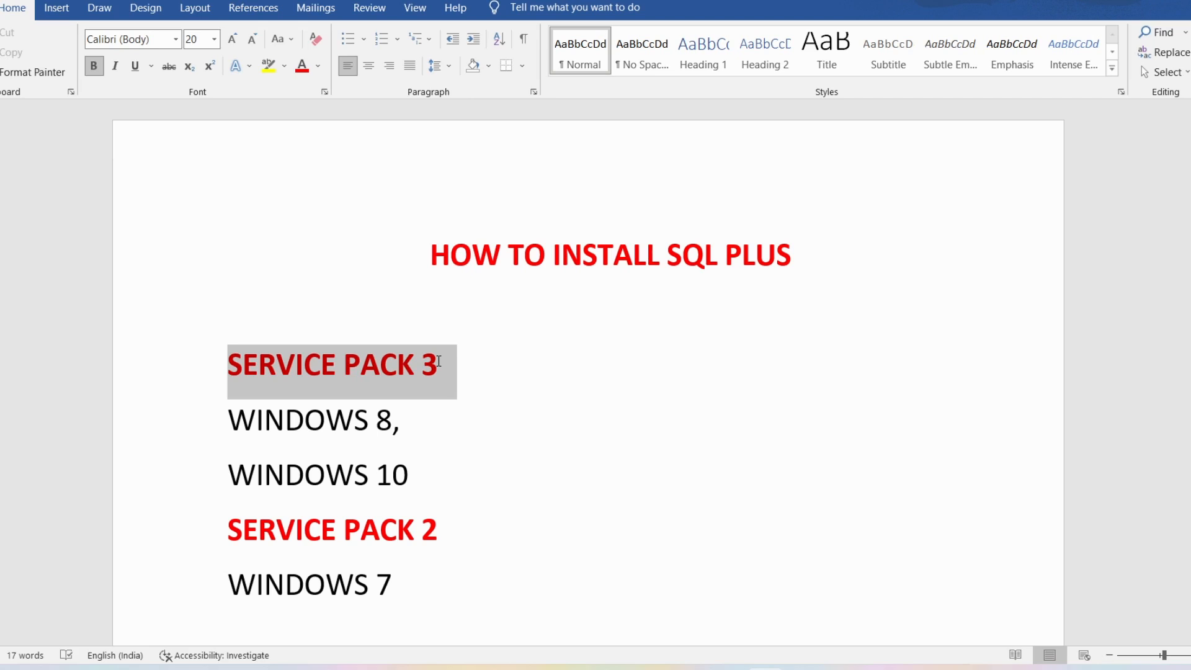
left_click(302, 596)
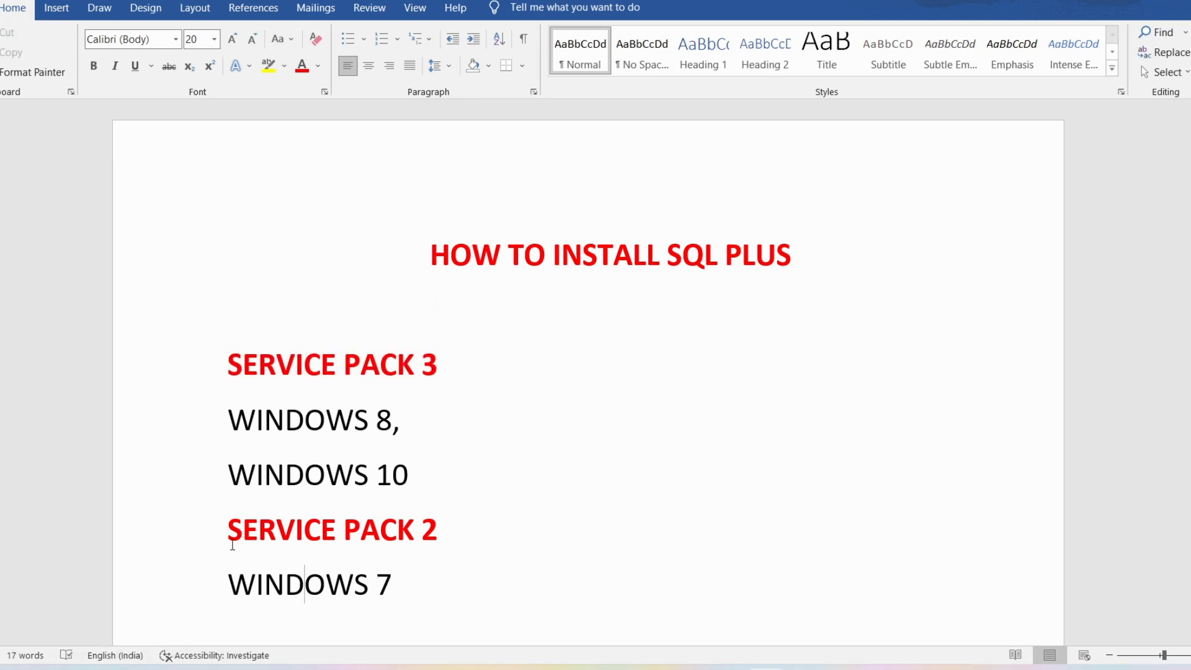
left_click_drag(228, 532, 426, 529)
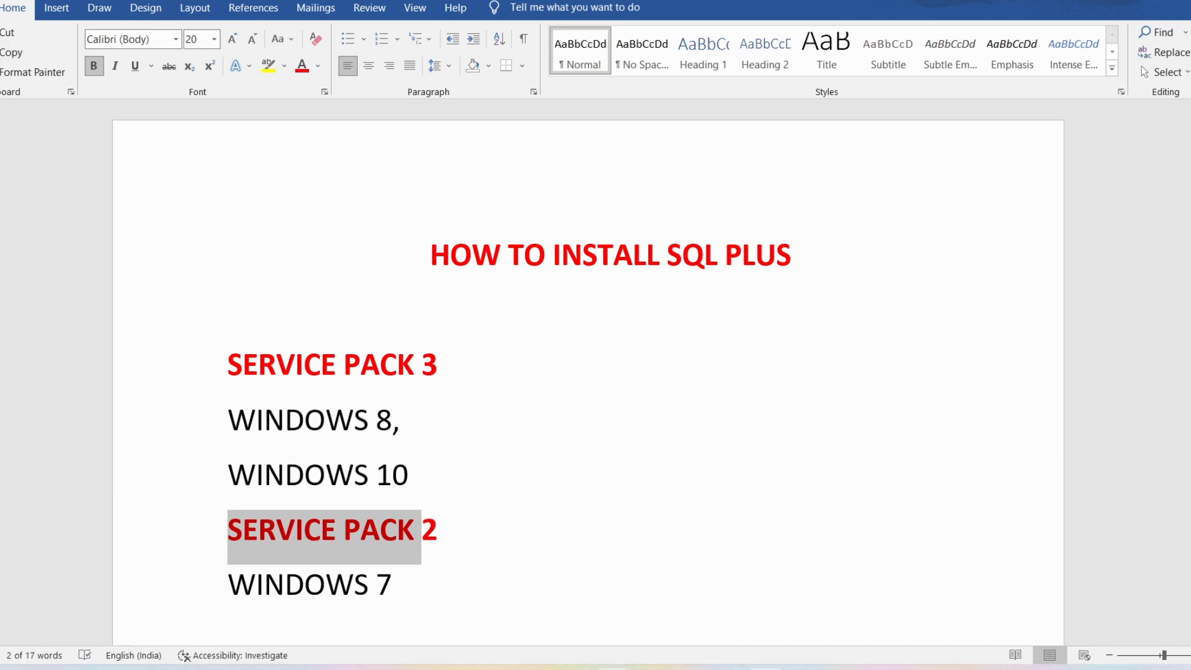
mouse_move(653, 662)
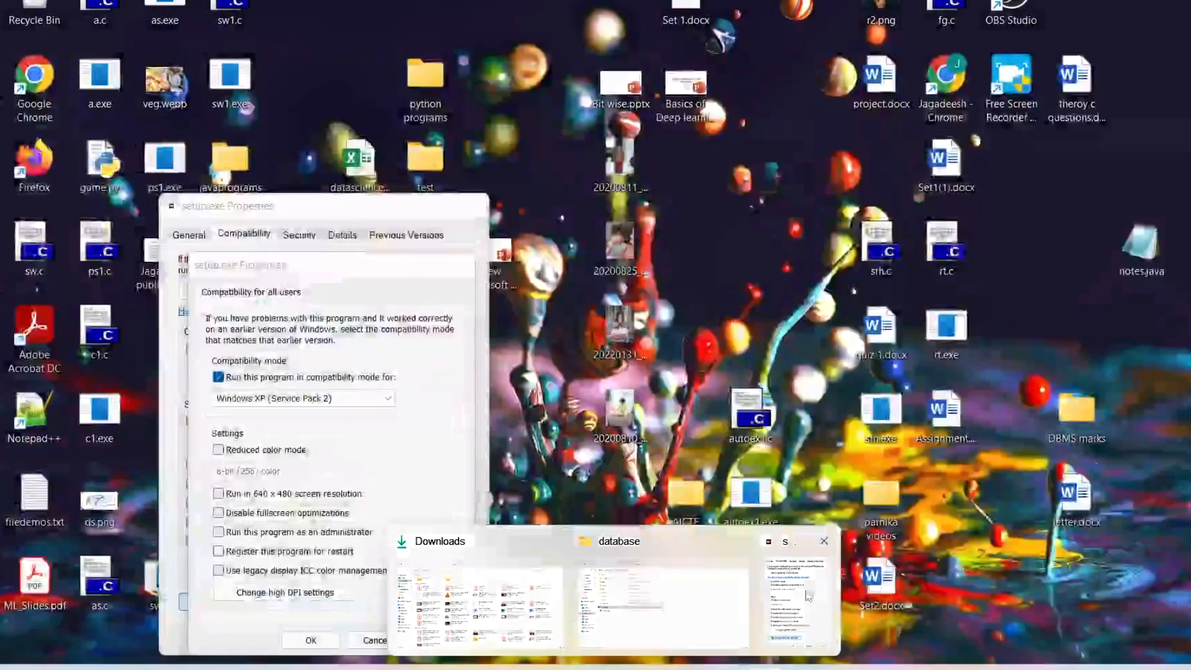
left_click(769, 574)
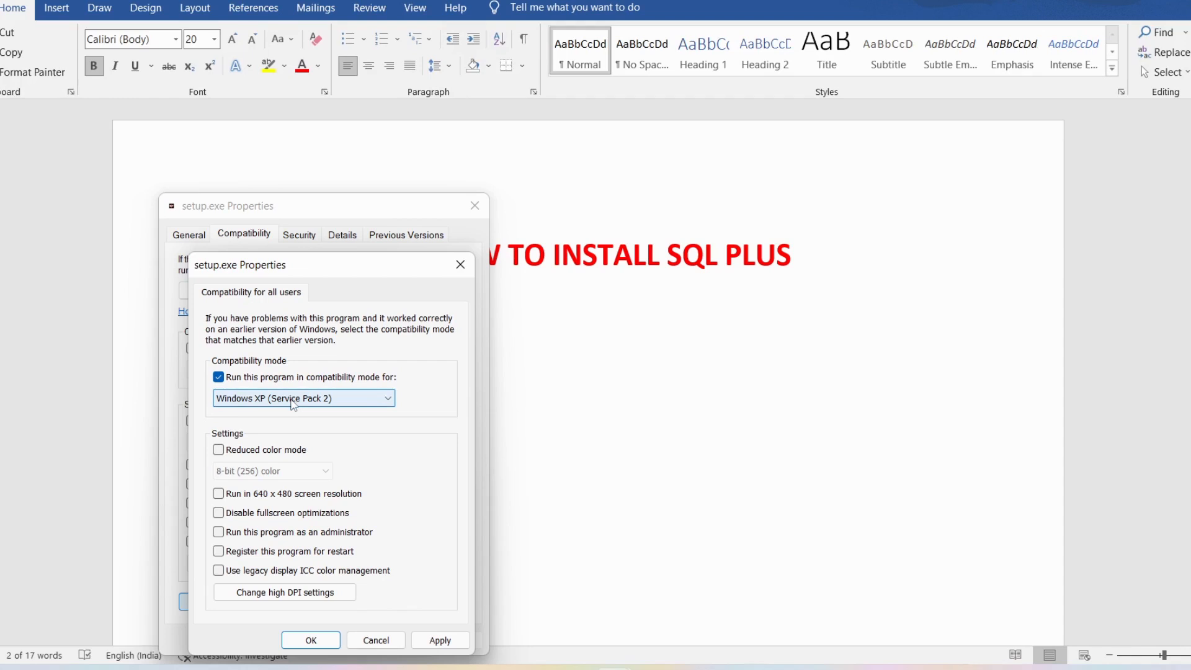
- Set setup.exe to Windows XP (Service Pack 3) compatibility, apply it, and close Properties
left_click(294, 403)
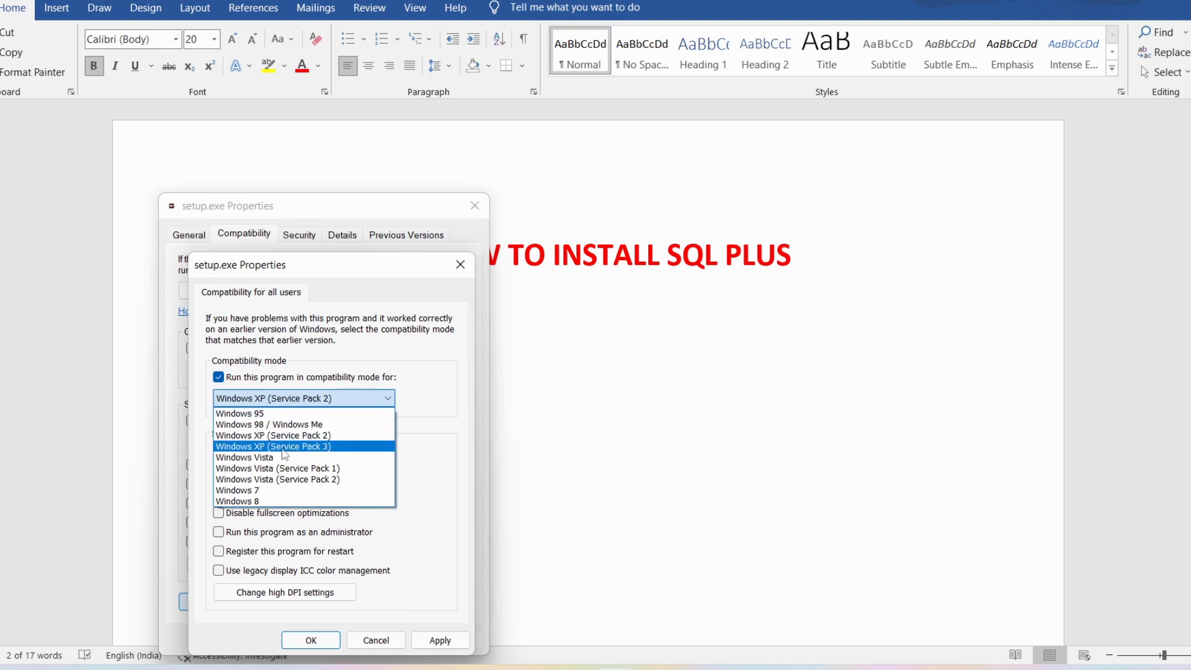
left_click(283, 447)
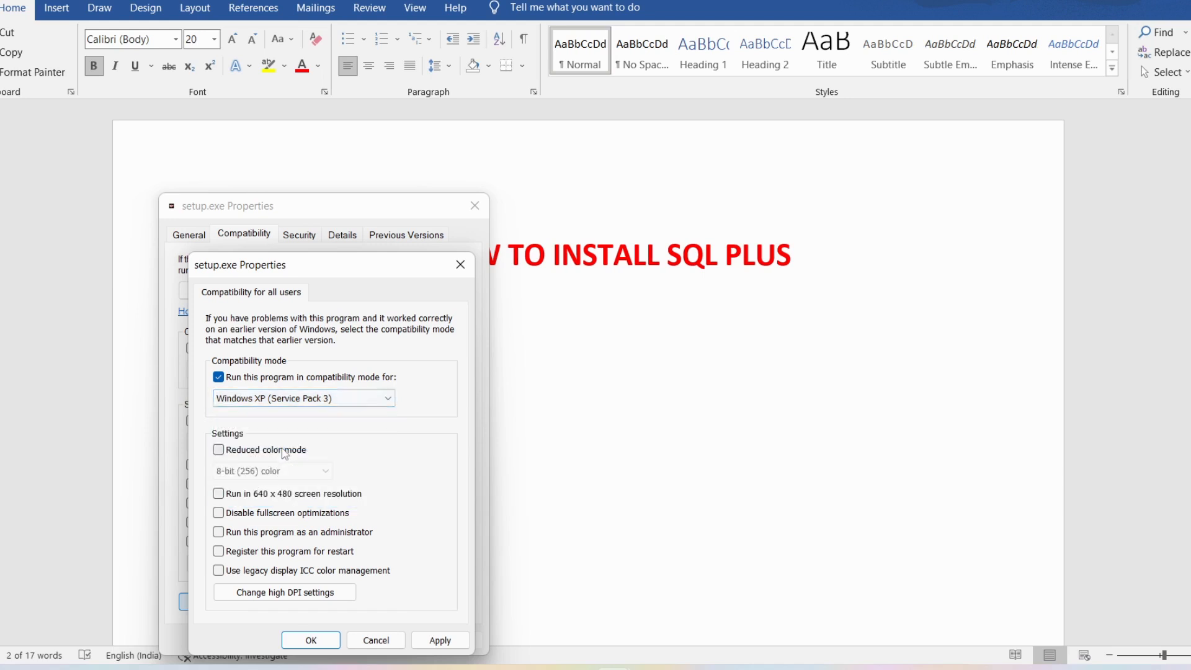
left_click(437, 644)
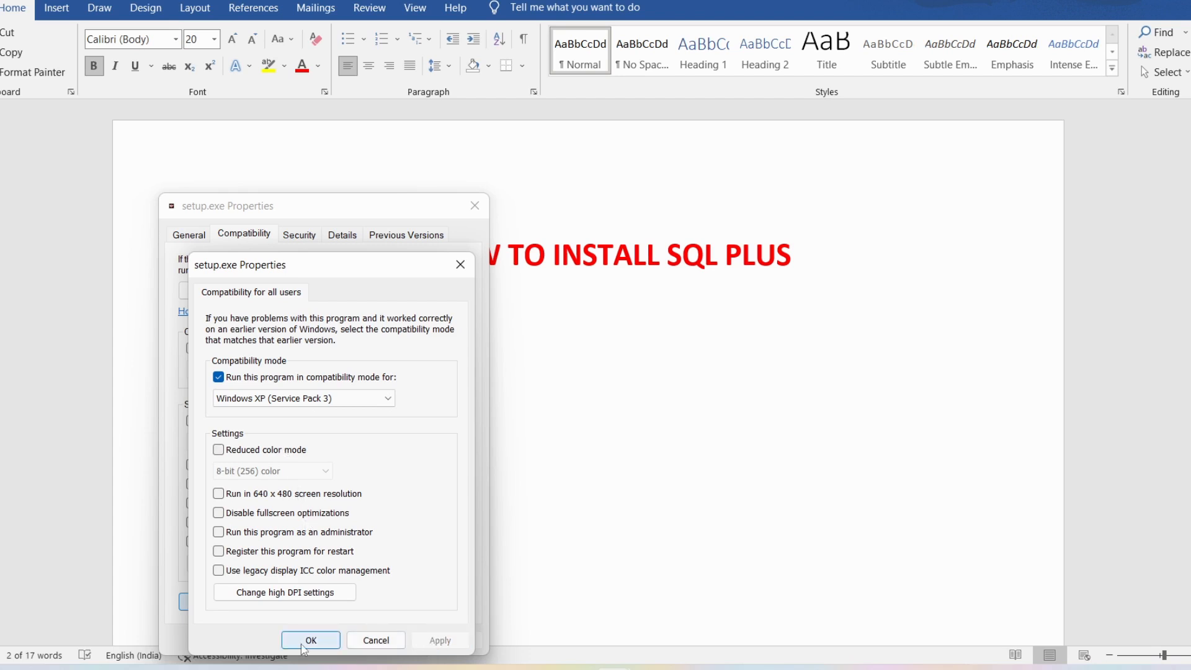
left_click(304, 644)
left_click(301, 639)
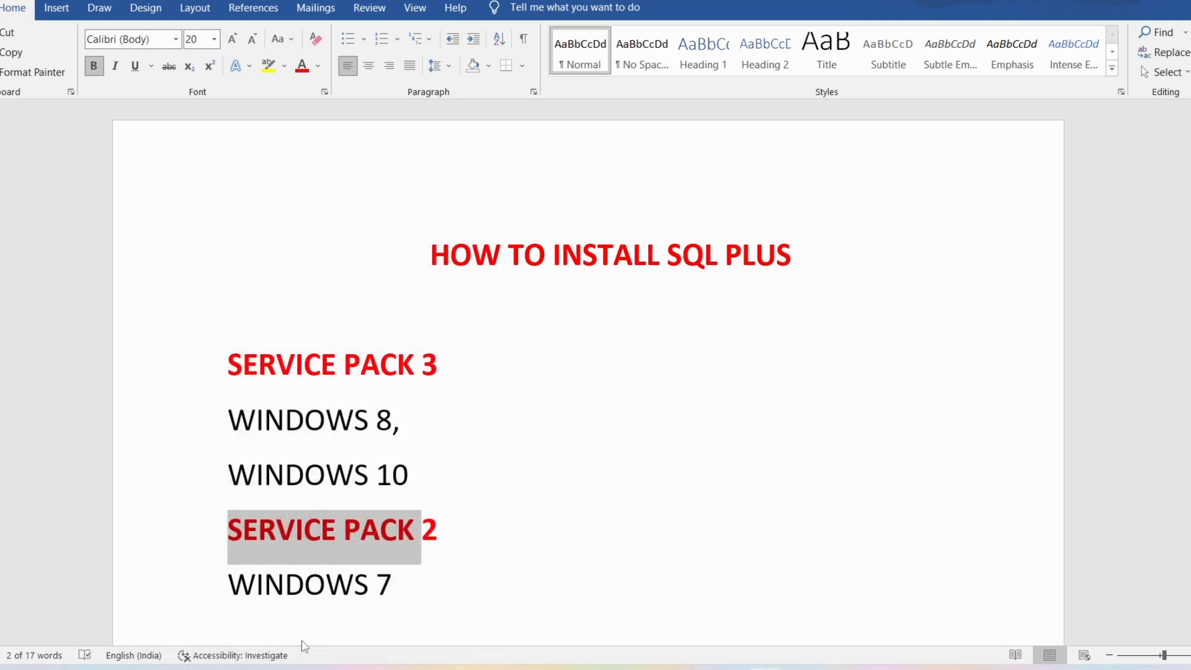
- Switch to the database folder window and run setup.exe to start the Oracle 10g installer
mouse_move(663, 648)
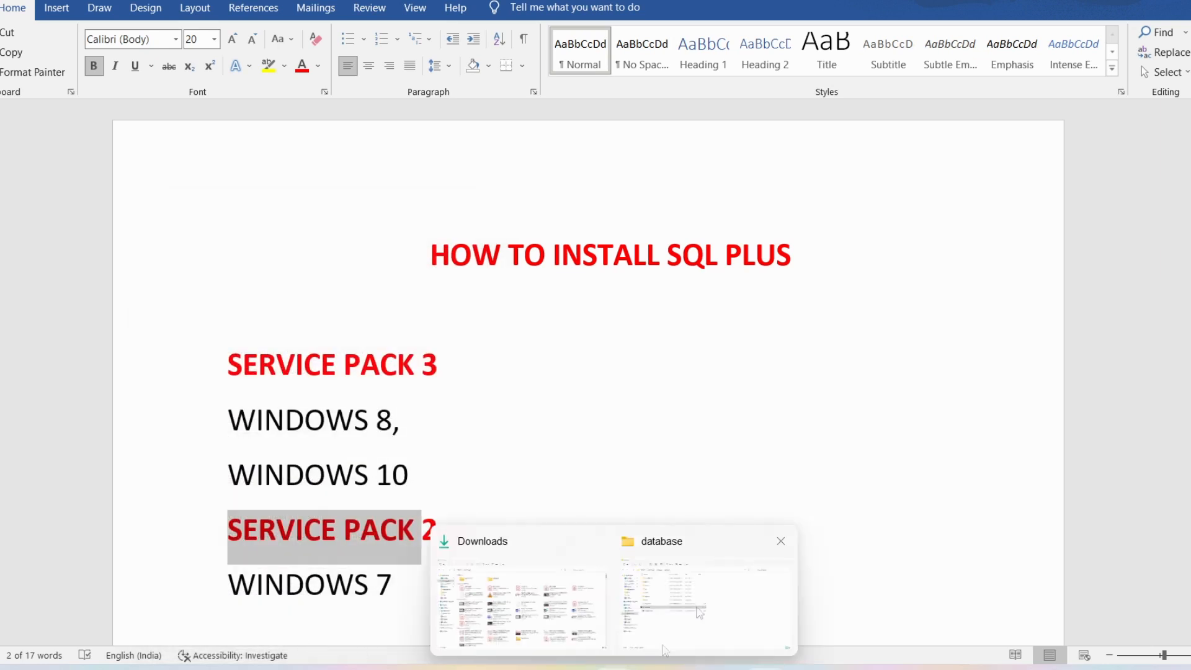
left_click(709, 602)
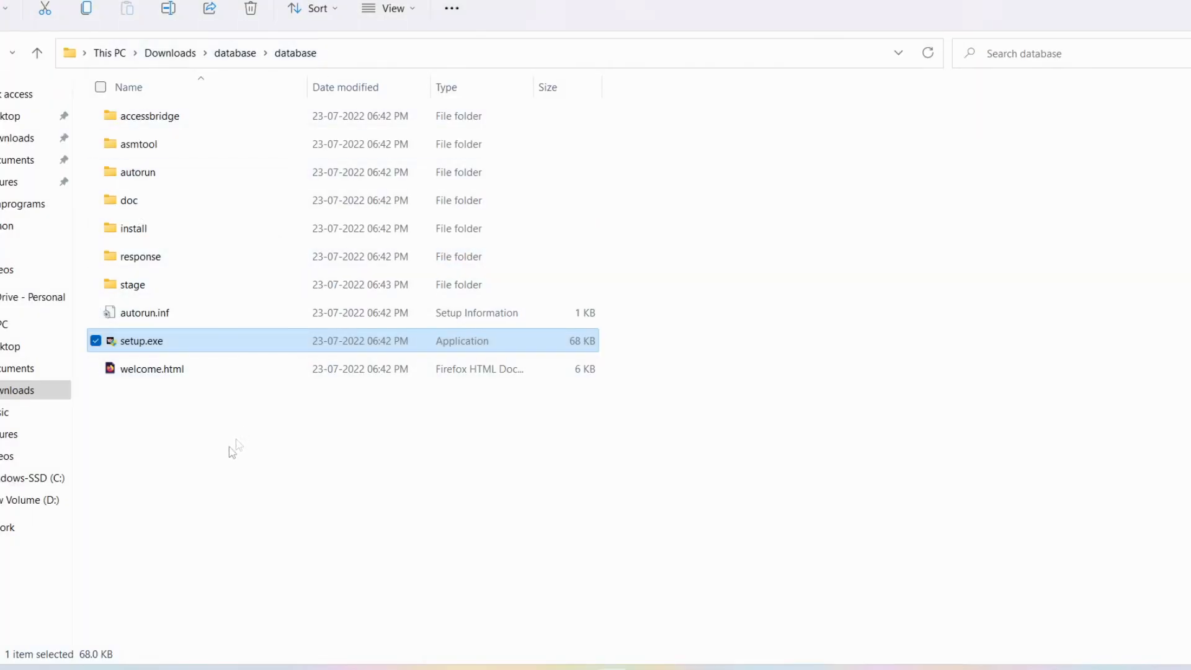
left_click(199, 401)
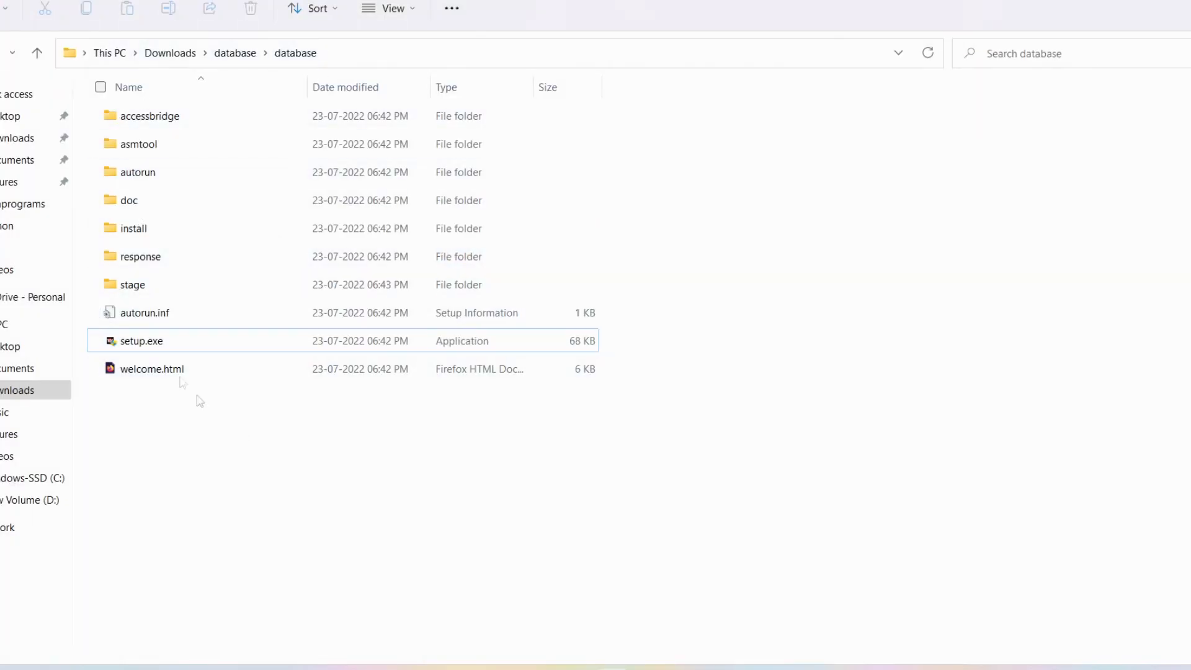
double_click(156, 344)
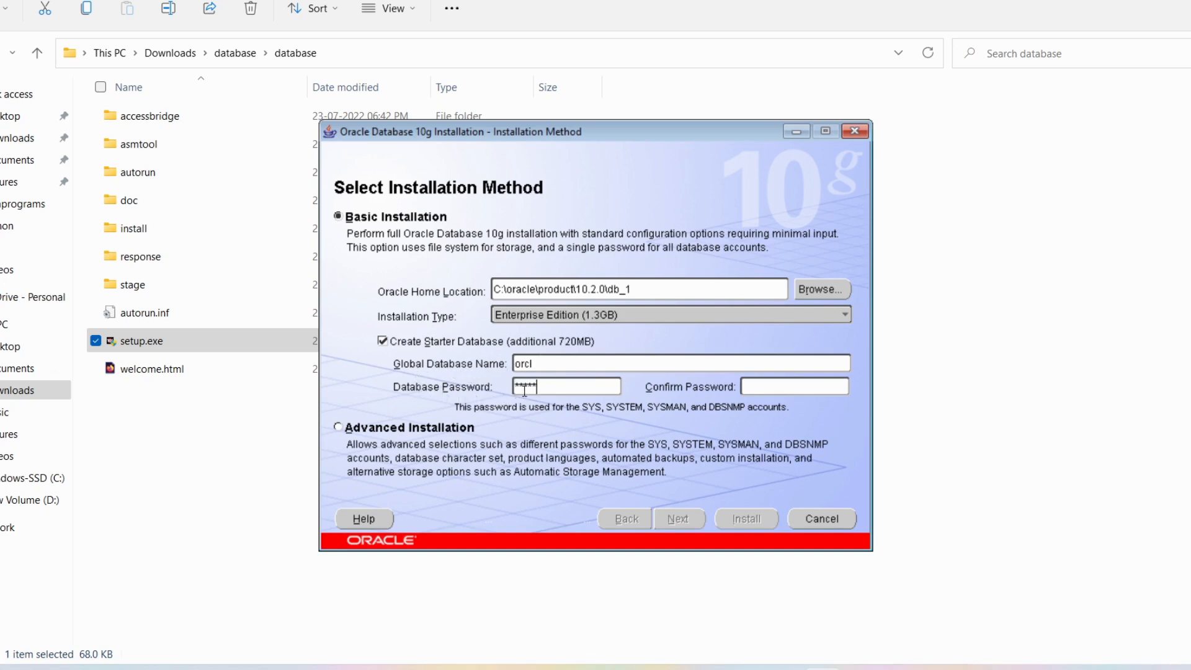
- Enter and confirm the database password for the orcl Basic Installation, then continue
left_click(809, 385)
type("***")
left_click(550, 390)
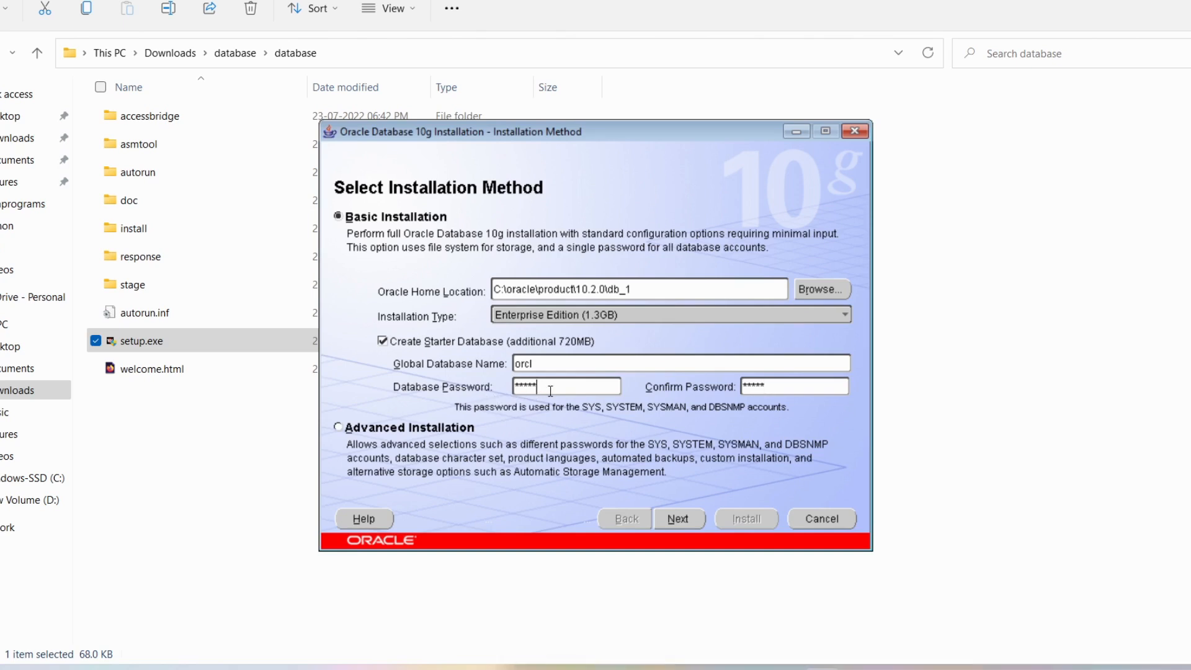
left_click(766, 388)
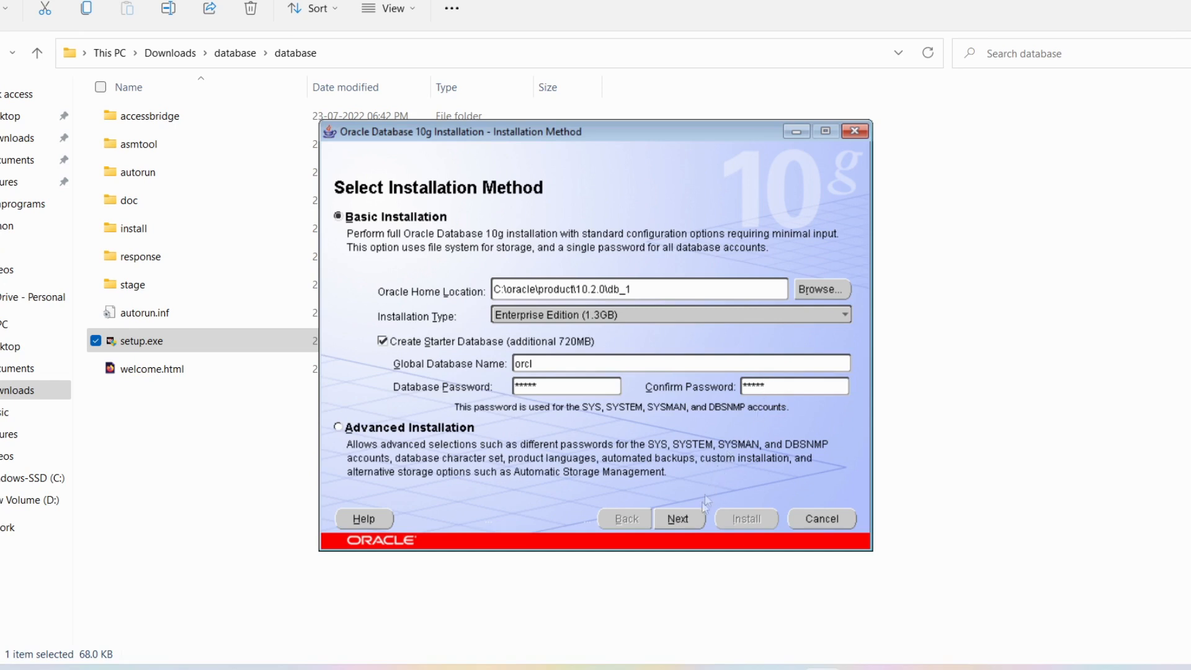
left_click(678, 520)
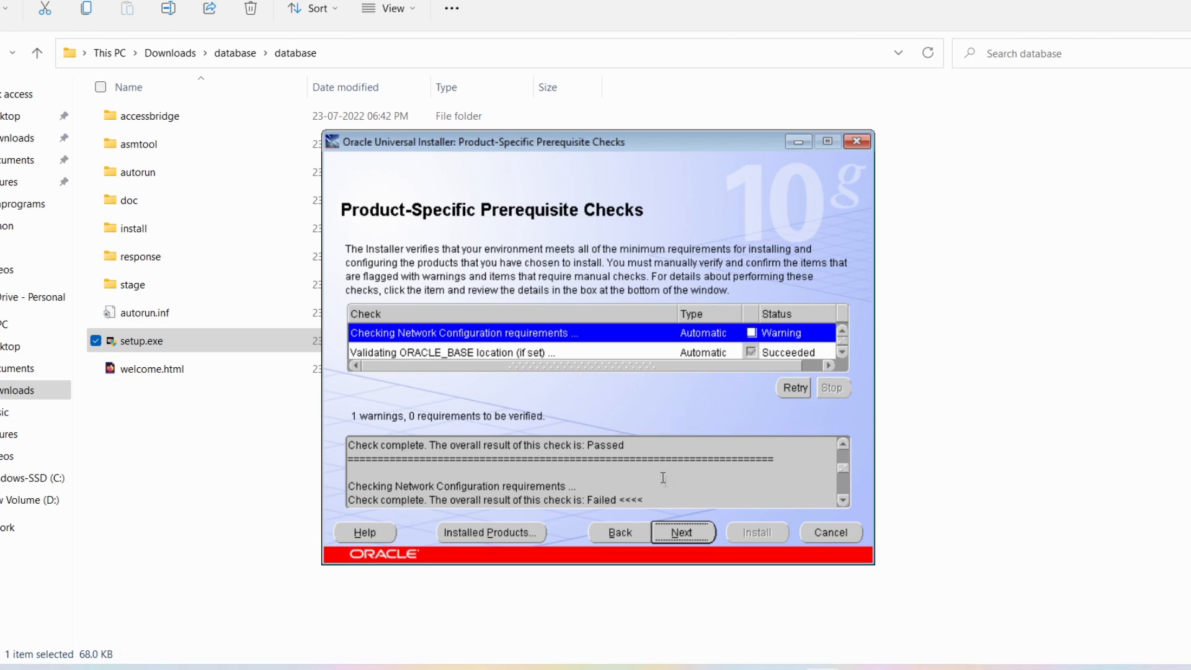
- Accept the failed network prerequisite warning and allow the installer through the Windows firewall
left_click(682, 537)
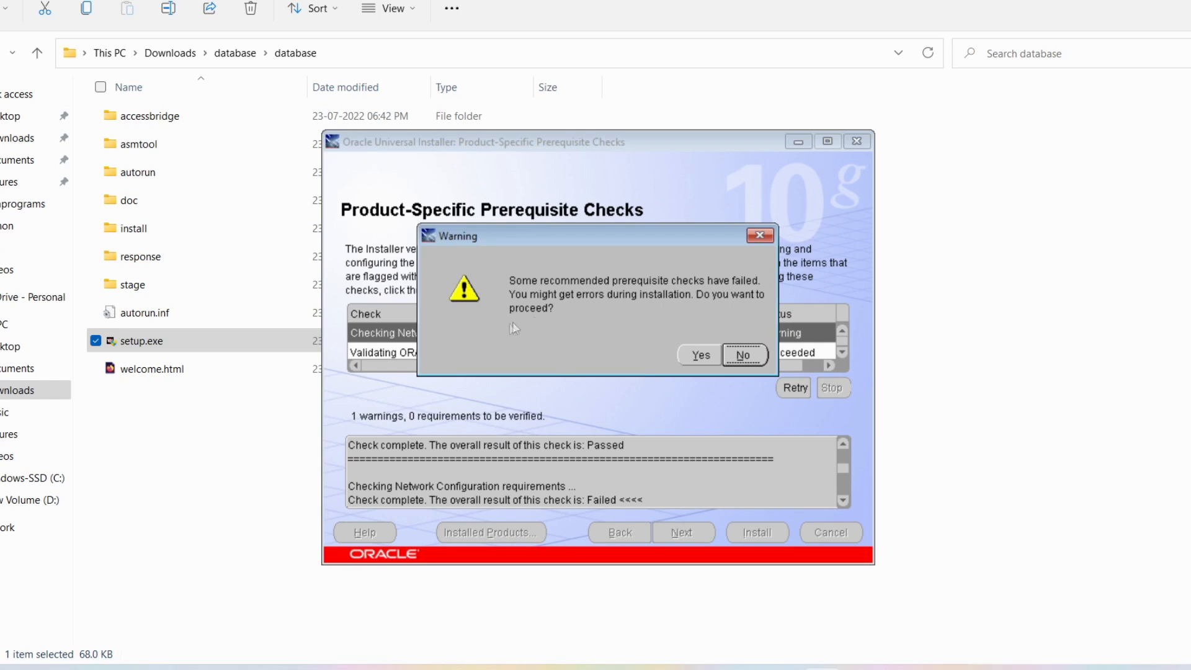
left_click(699, 356)
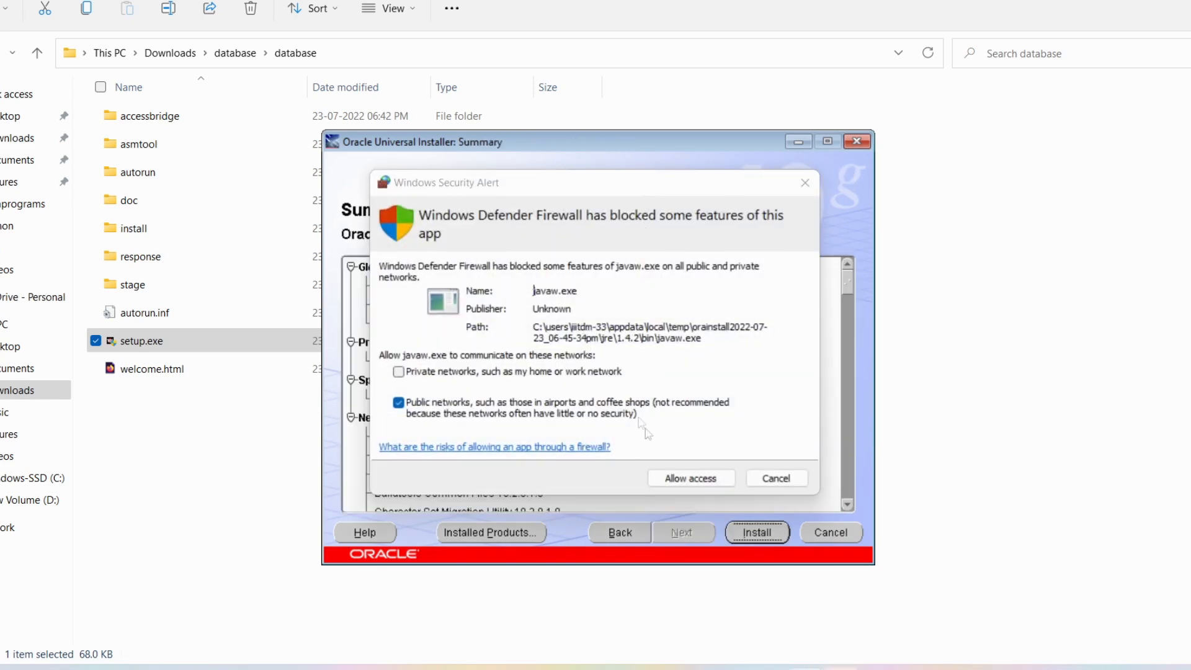
left_click(692, 483)
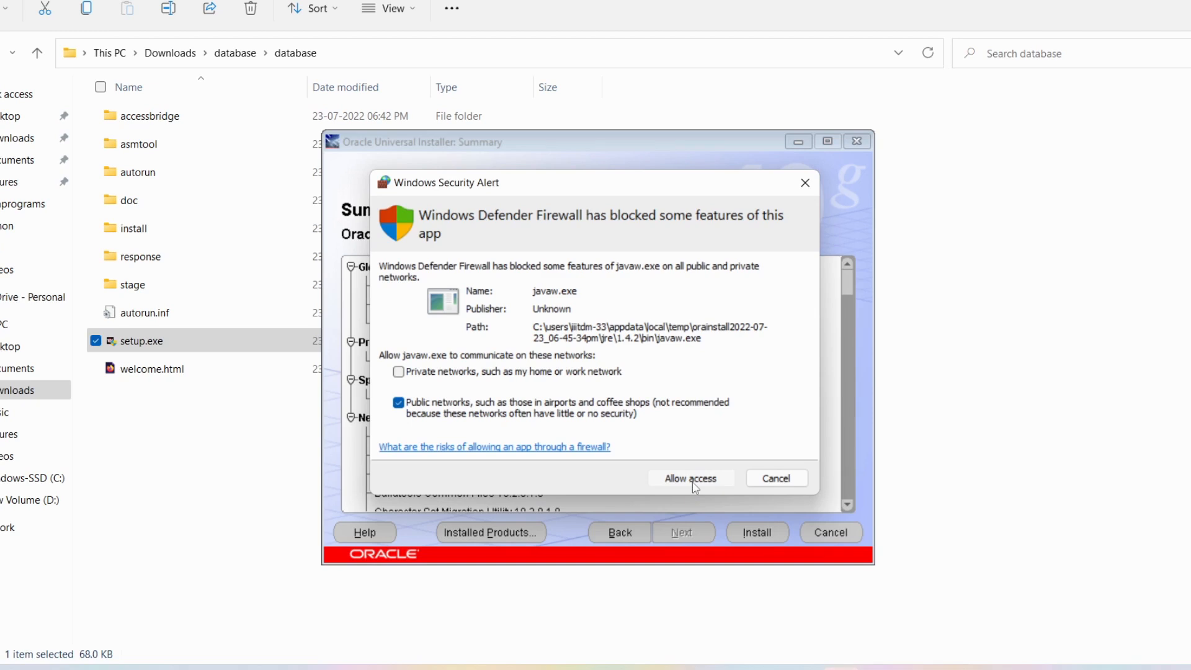
left_click(692, 479)
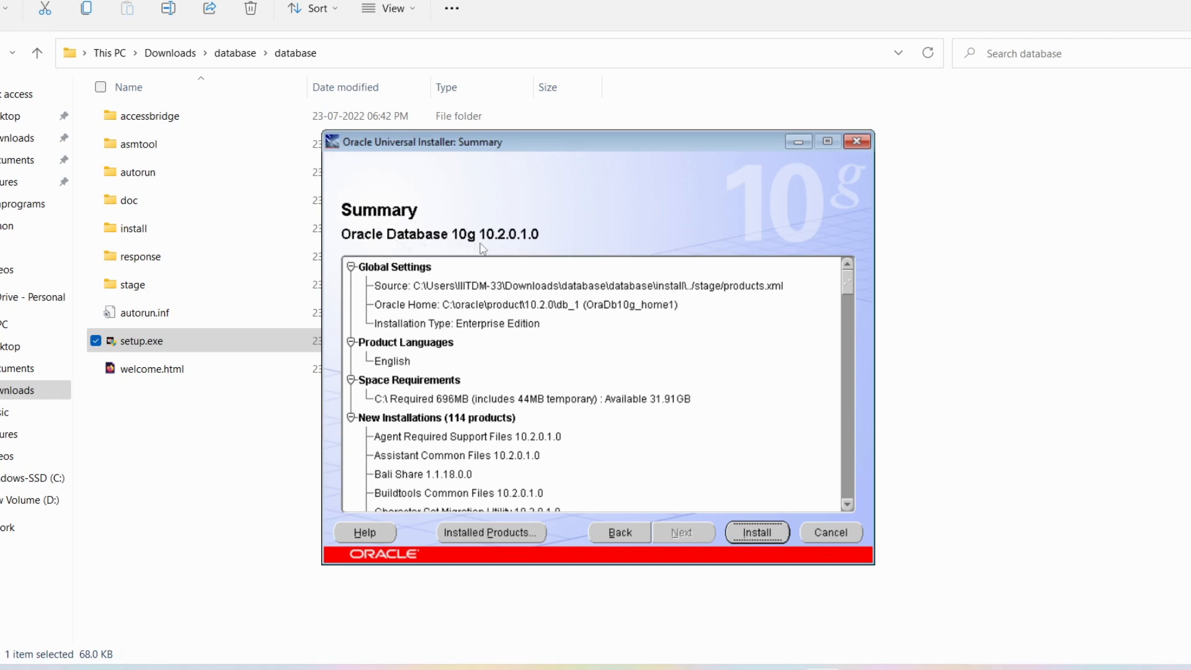
- Start the installation, cancel the first .NET Framework 3.5 prompt, and allow Java through the firewall
left_click(759, 533)
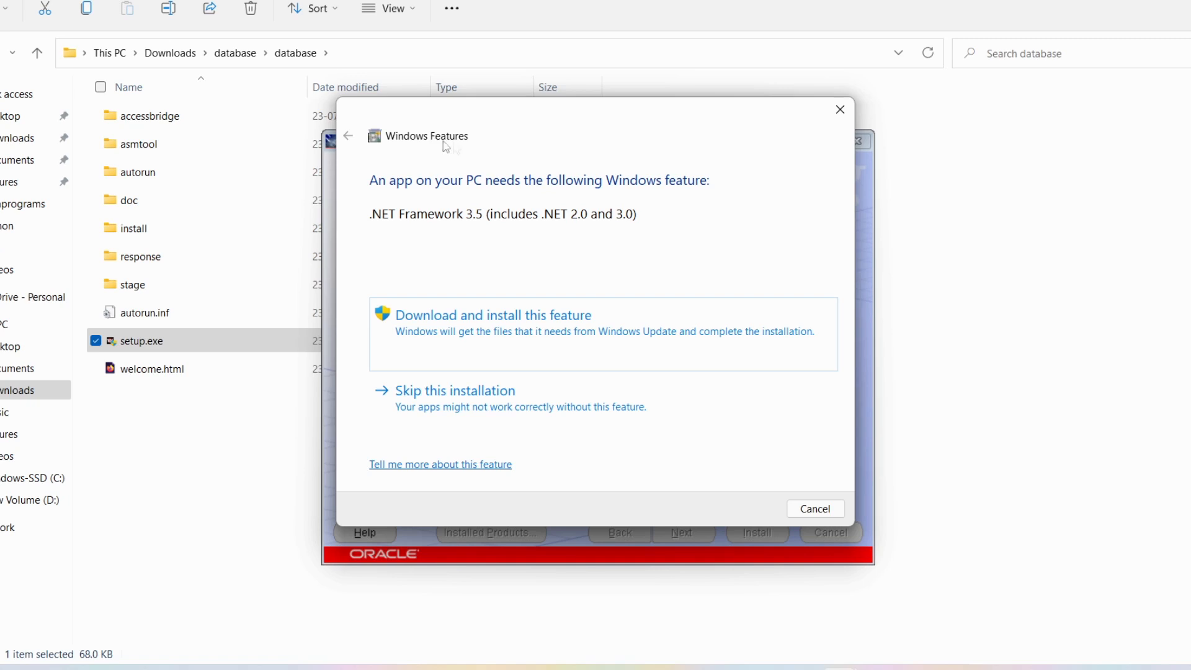
left_click(814, 510)
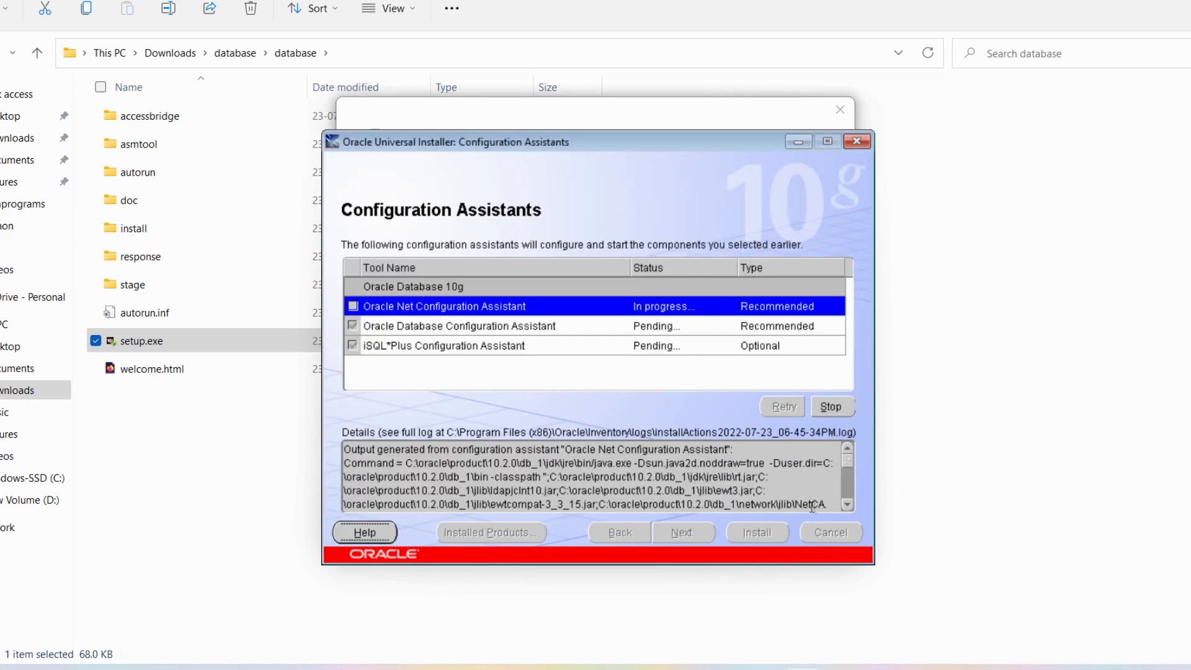
mouse_move(873, 664)
left_click(971, 595)
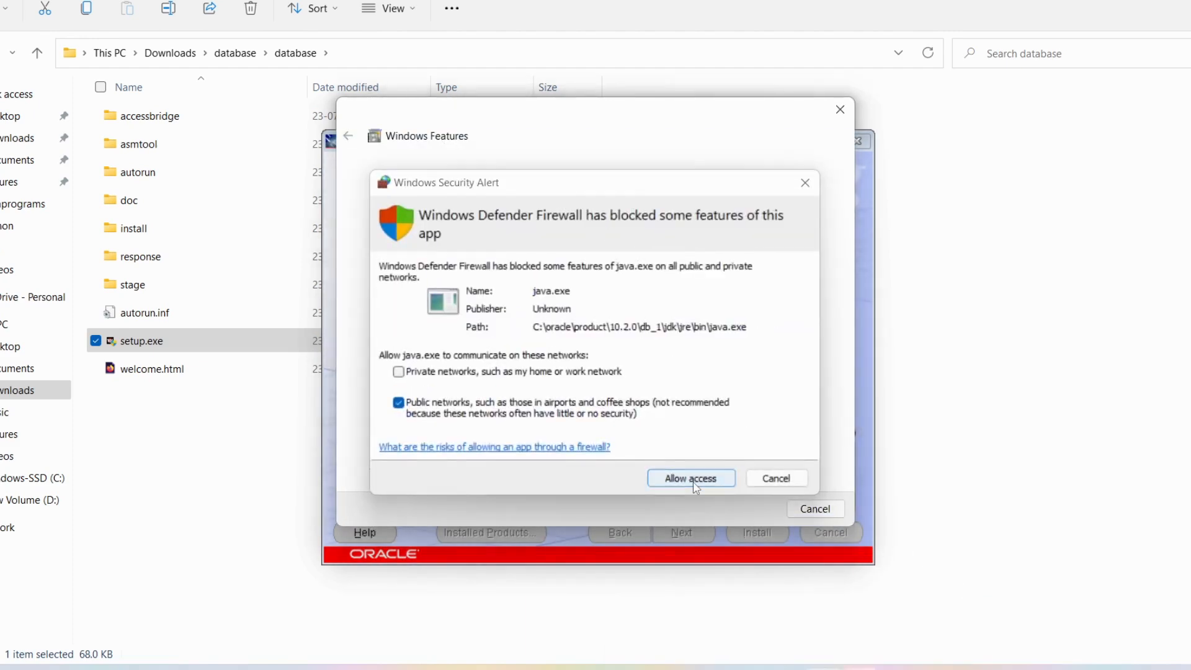
left_click(816, 511)
- Cancel the remaining Windows Features .NET Framework 3.5 prompts while configuration assistants run
left_click(811, 507)
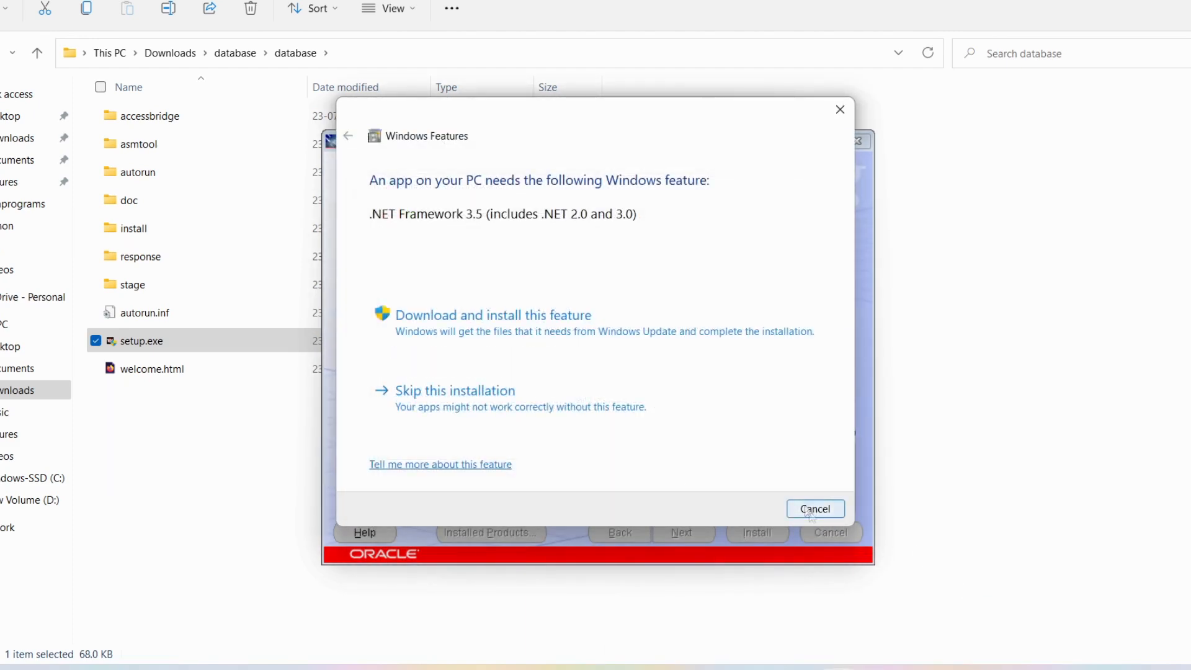
mouse_move(839, 645)
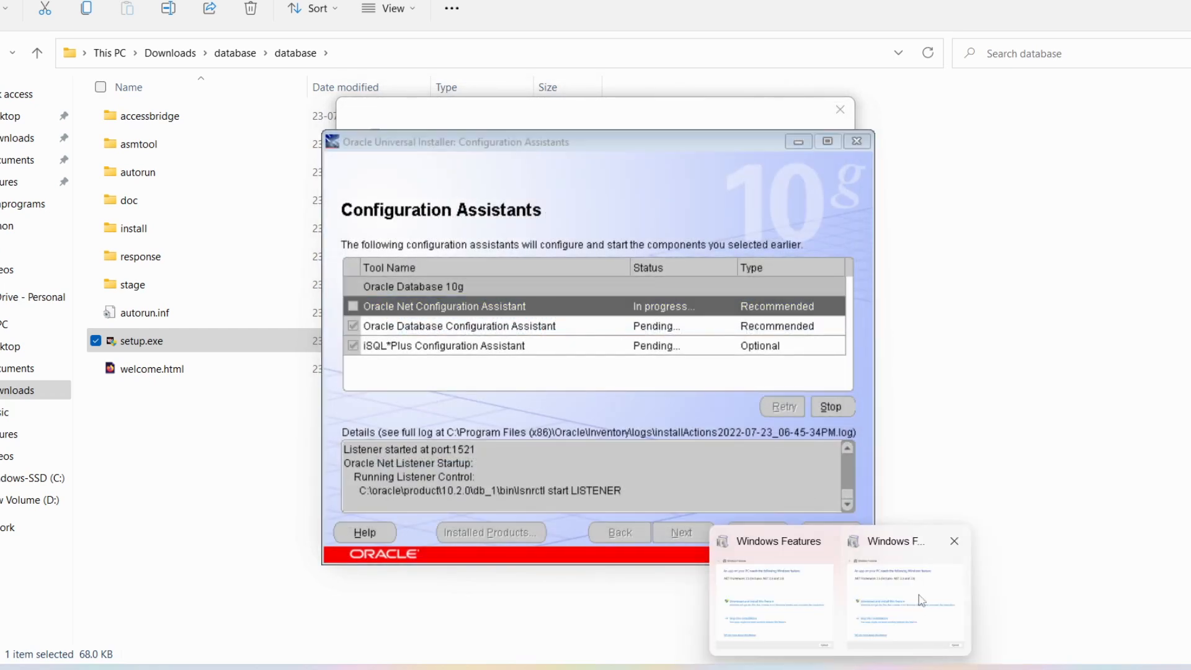
left_click(923, 618)
left_click(815, 509)
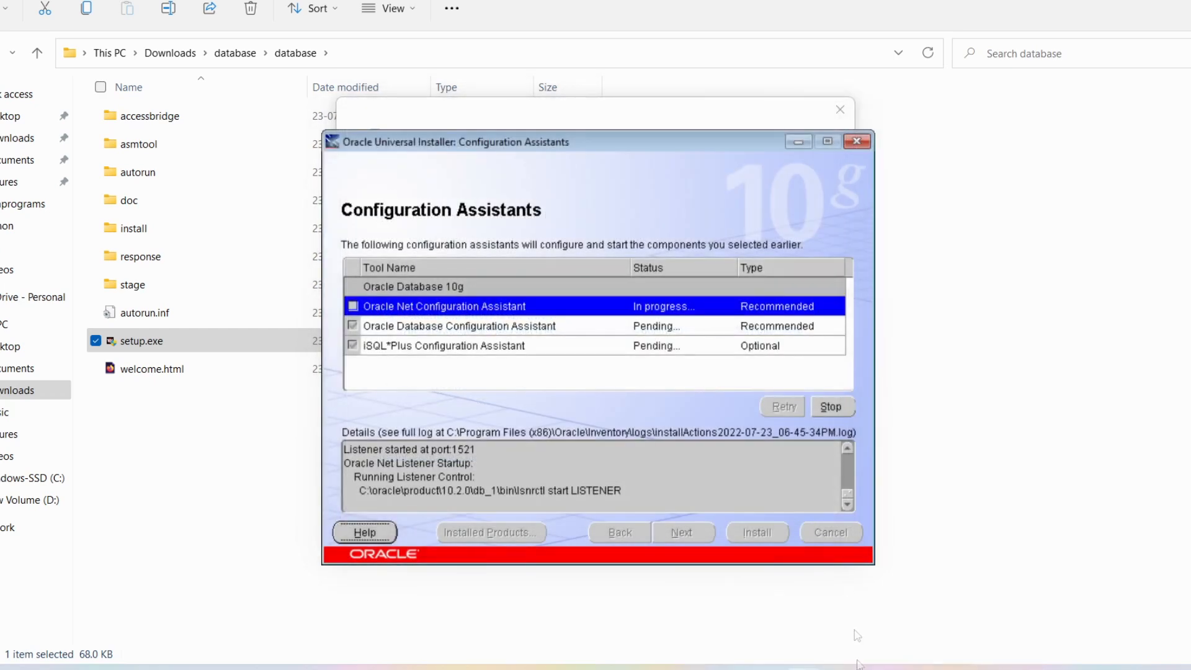
mouse_move(844, 665)
left_click(831, 595)
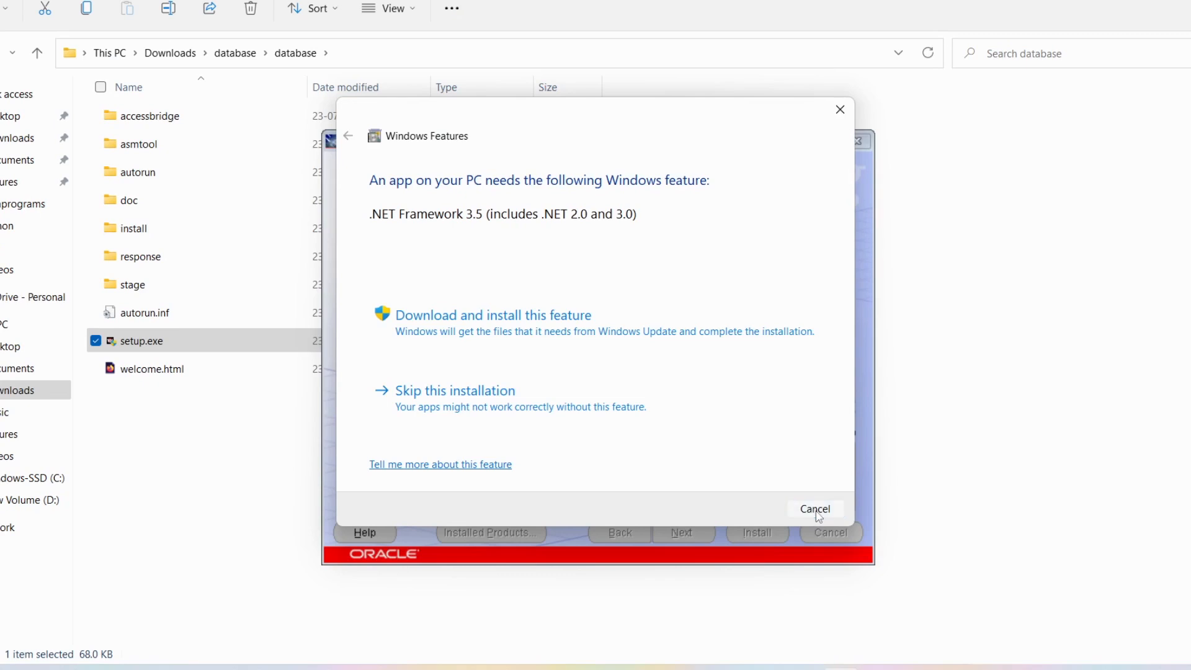
left_click(816, 507)
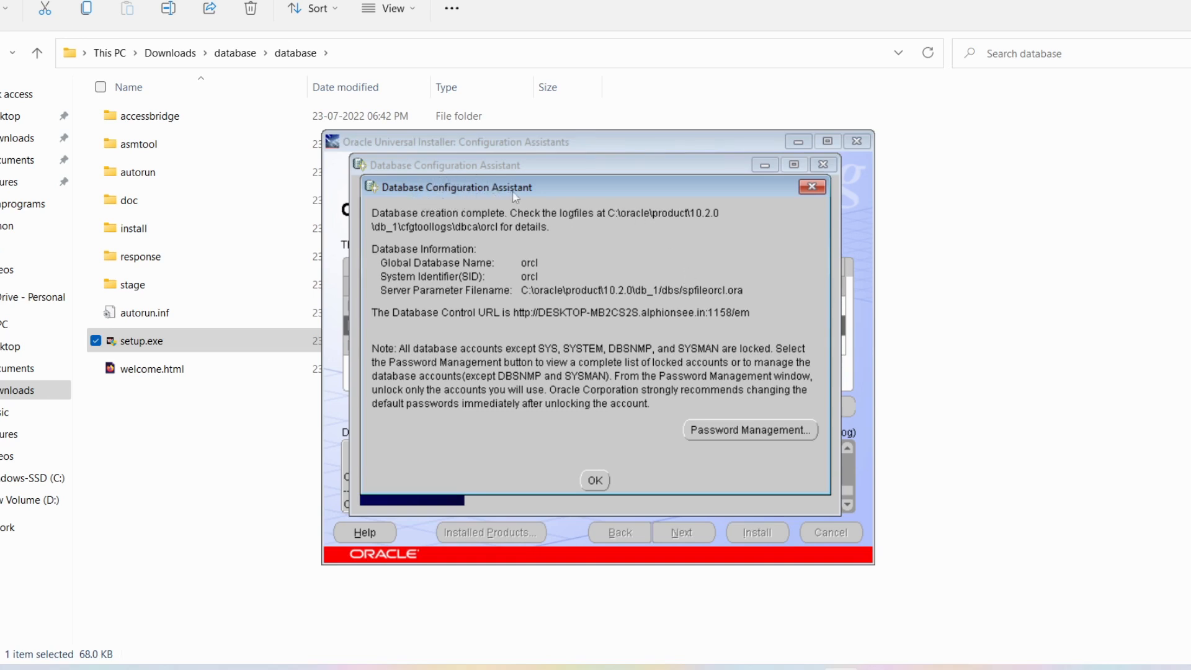
- Open Password Management from the Database Configuration Assistant completion dialog
left_click(731, 430)
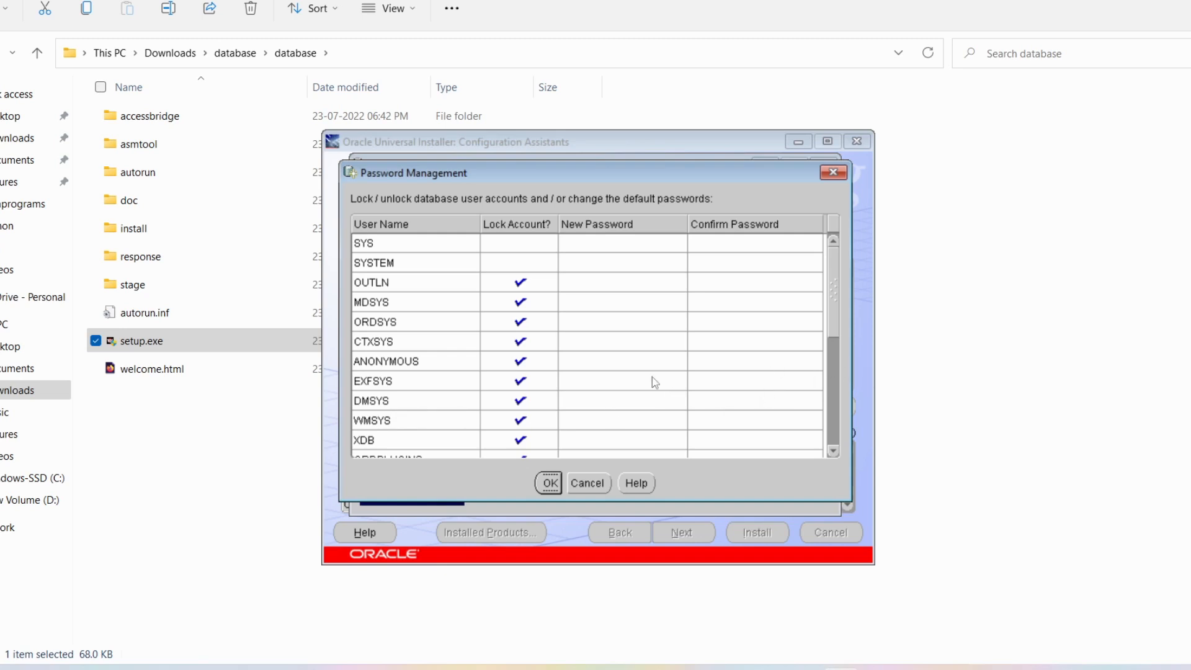
- Unlock the SCOTT account and give it a new password
left_click_drag(836, 284, 690, 409)
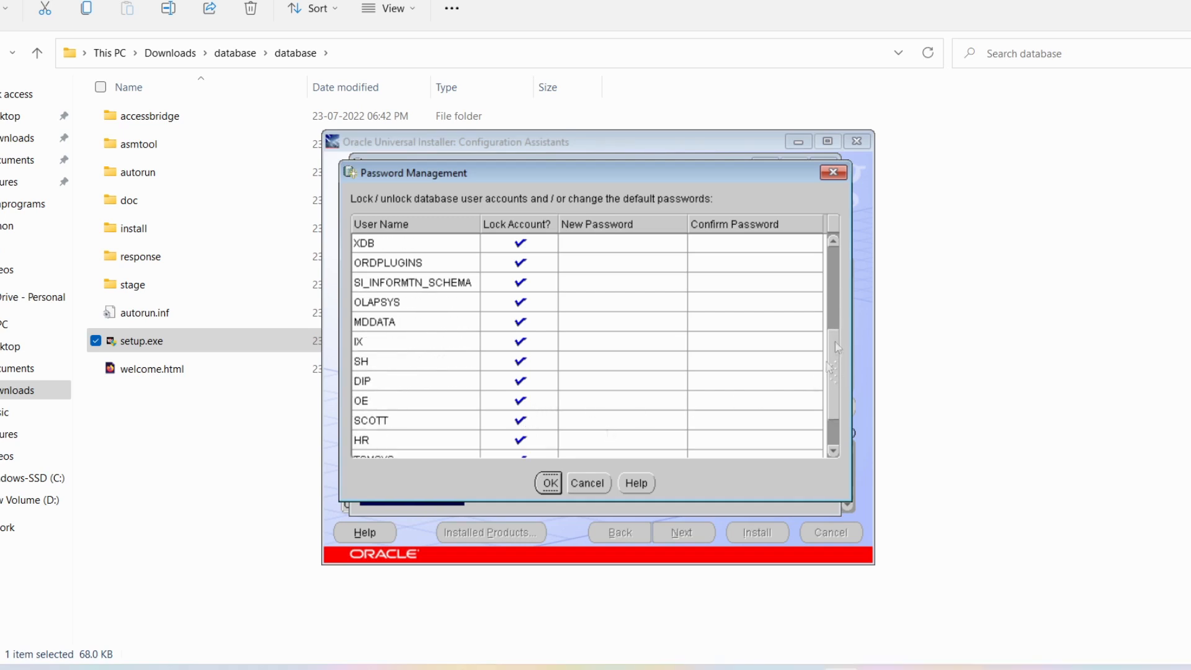
left_click_drag(836, 360, 836, 375)
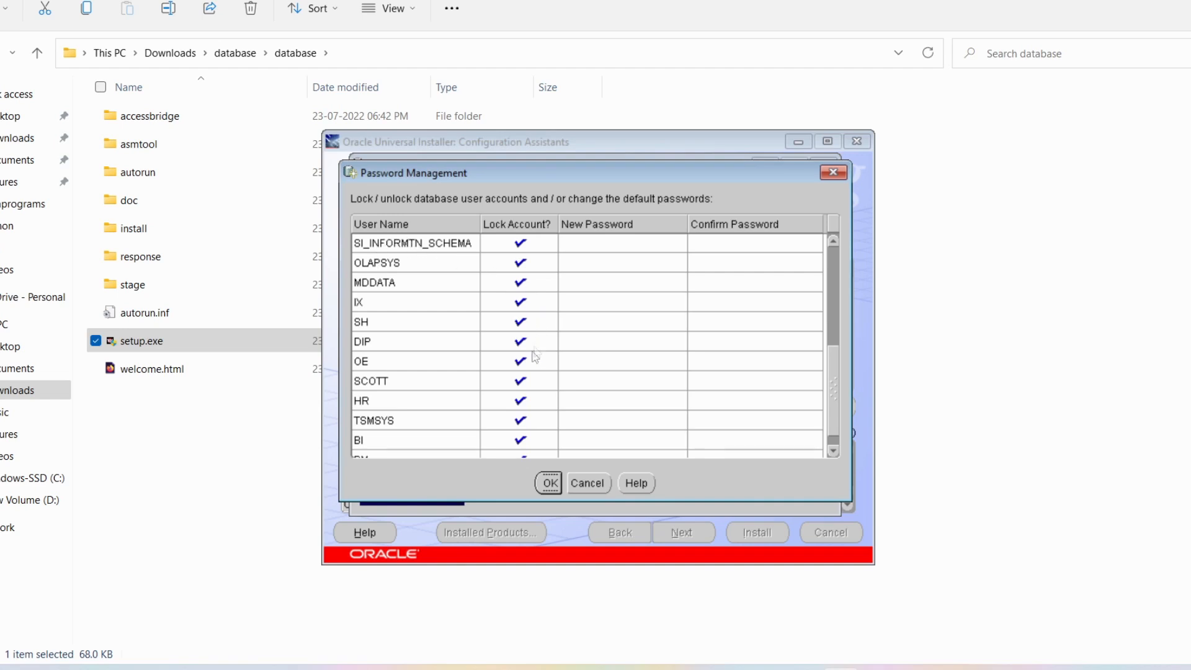
left_click(521, 383)
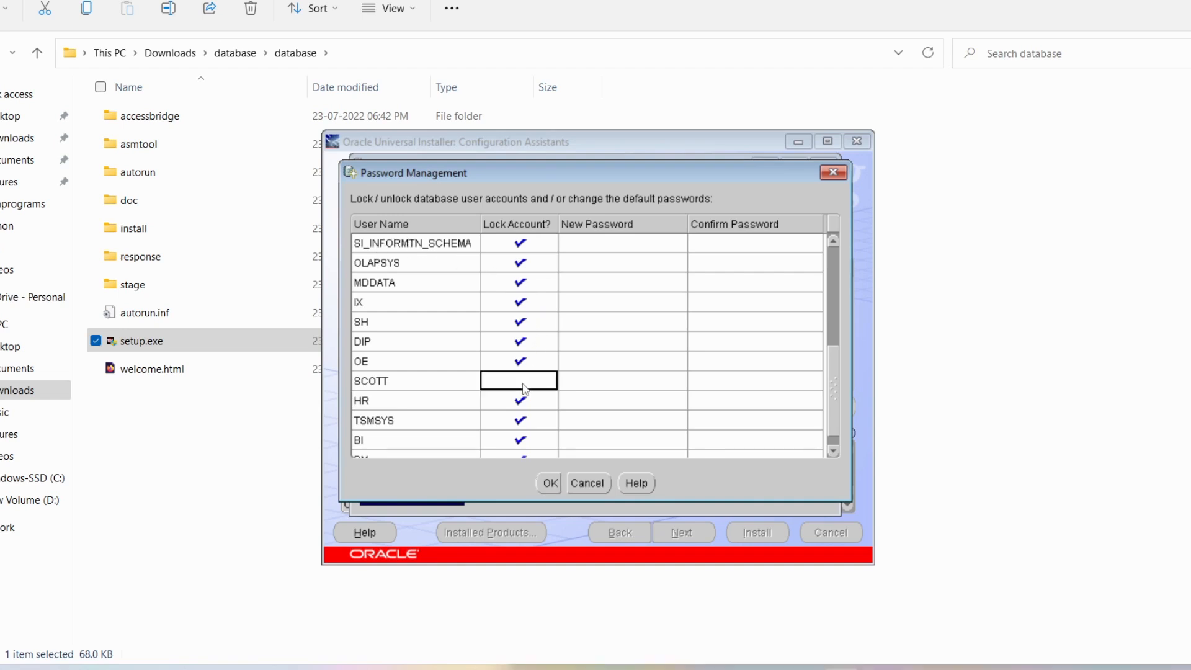
left_click(597, 381)
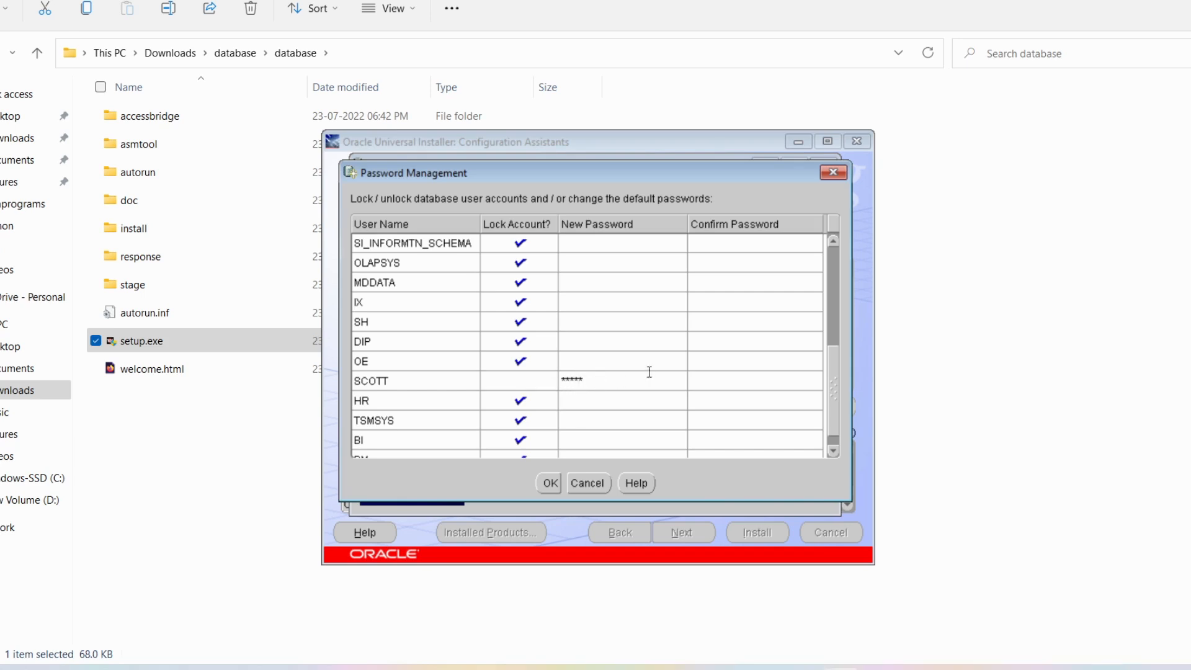
left_click(721, 383)
type("tiger")
- Unlock the HR account with a new, confirmed password and save the account changes
left_click(523, 407)
left_click(601, 404)
type("tiger")
left_click(730, 402)
type("tiger")
left_click(549, 483)
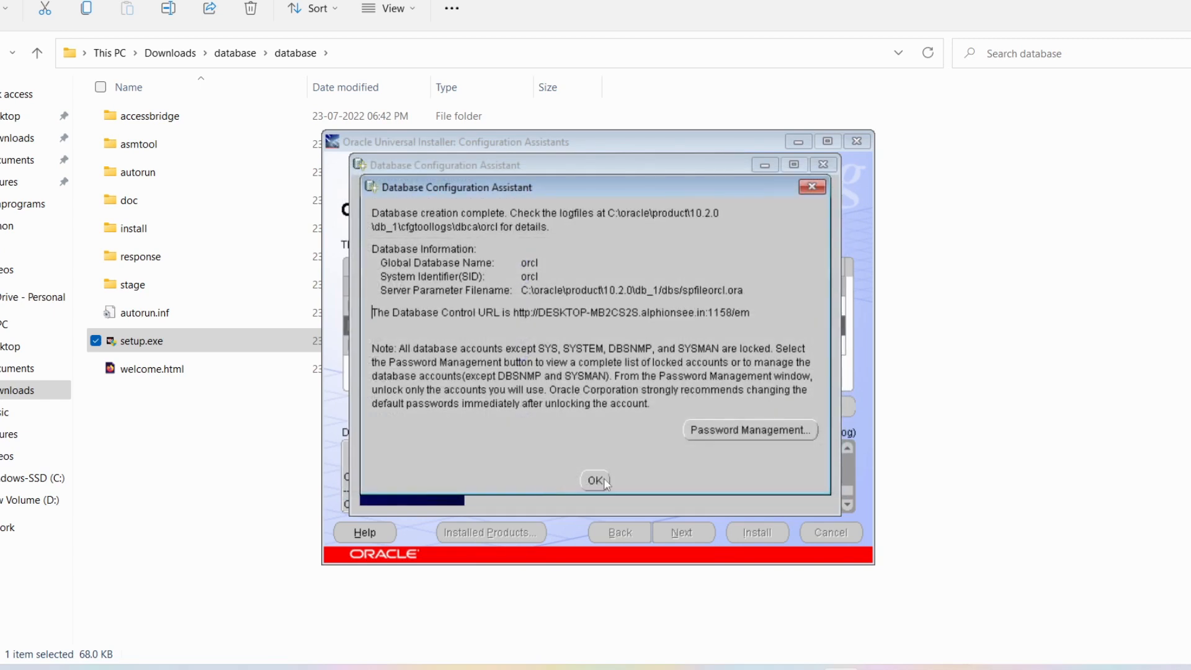
- Close the database creation summary and exit the installer, confirming the quit
left_click(595, 482)
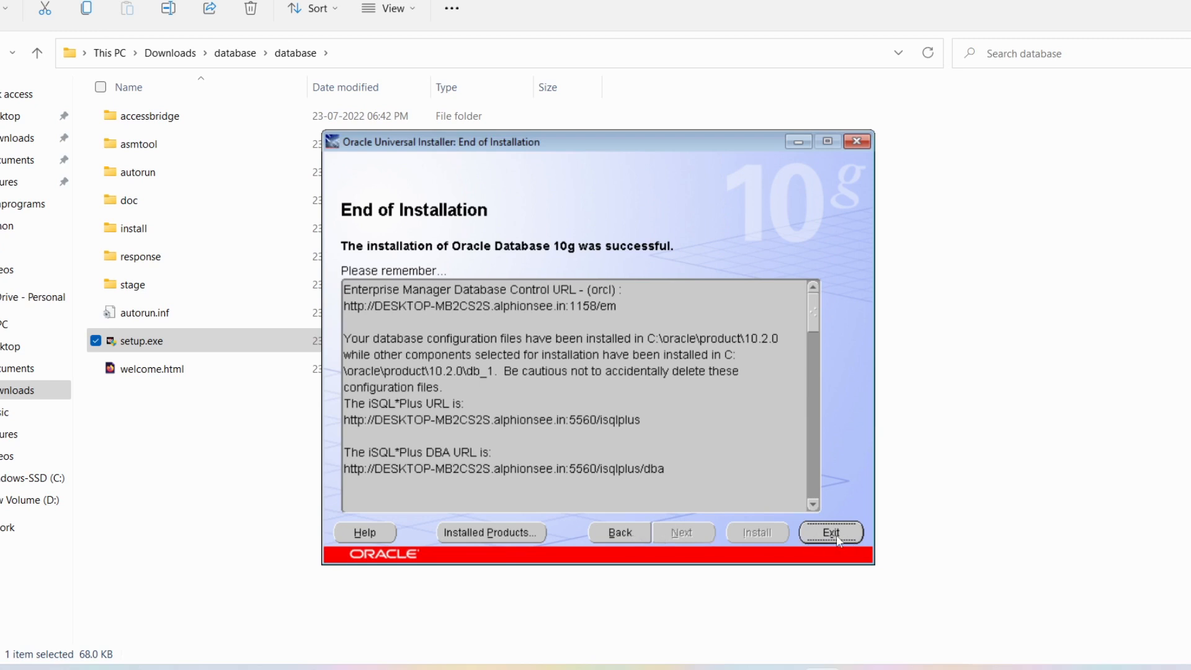
left_click(831, 532)
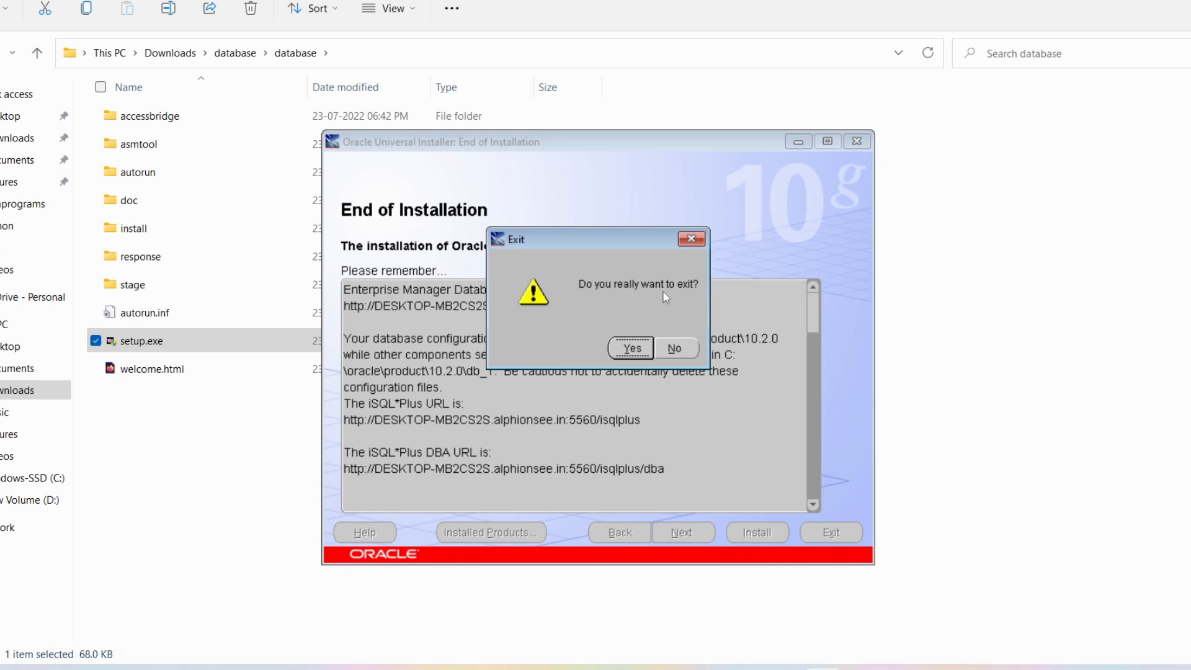
left_click(631, 349)
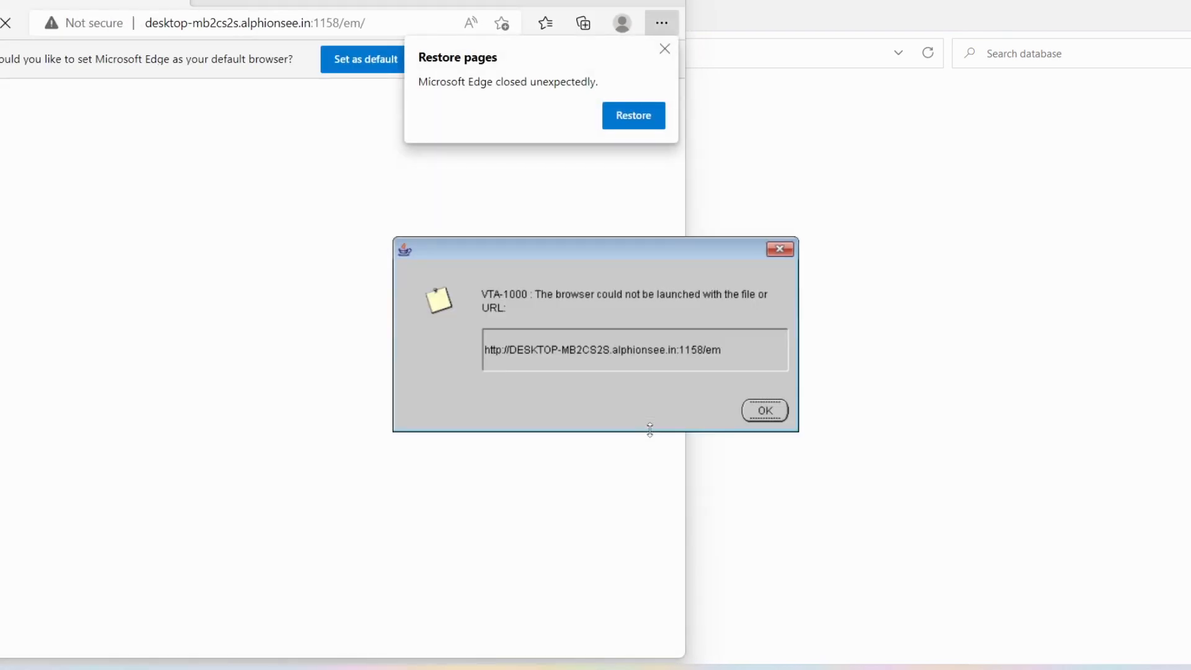
- Dismiss the VTA-1000 error and close the Enterprise Manager Edge window
left_click(779, 249)
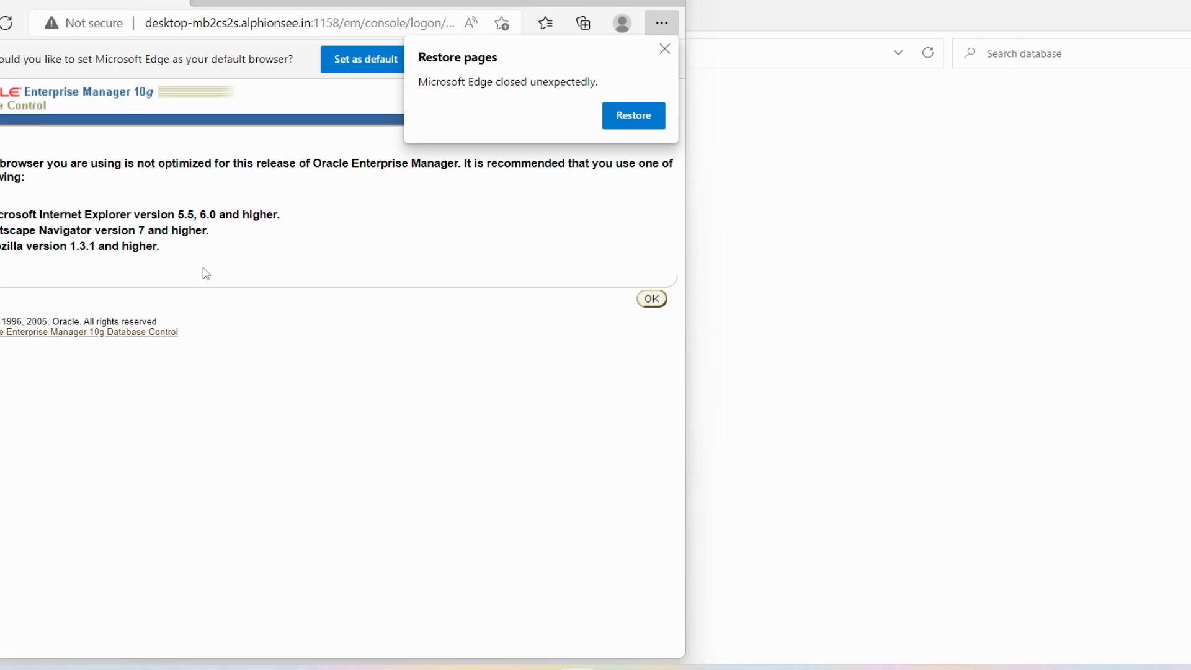
left_click(667, 3)
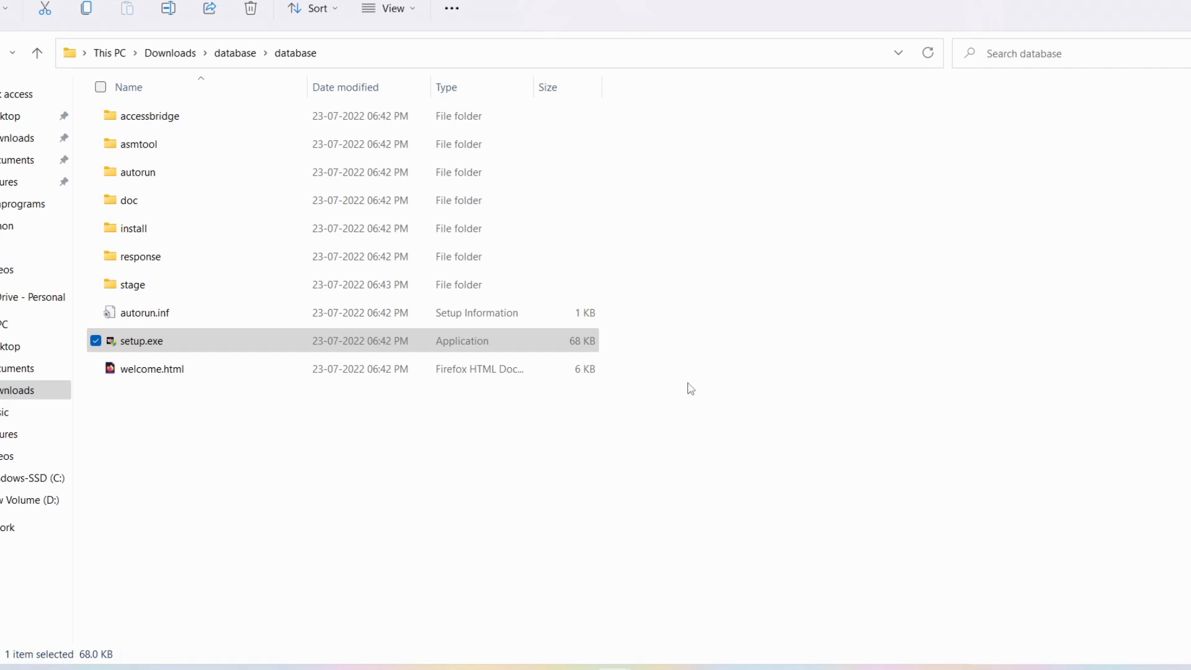
- Search the Start menu for 'sql plus' and open the SQL Plus shortcut's file location
key("super")
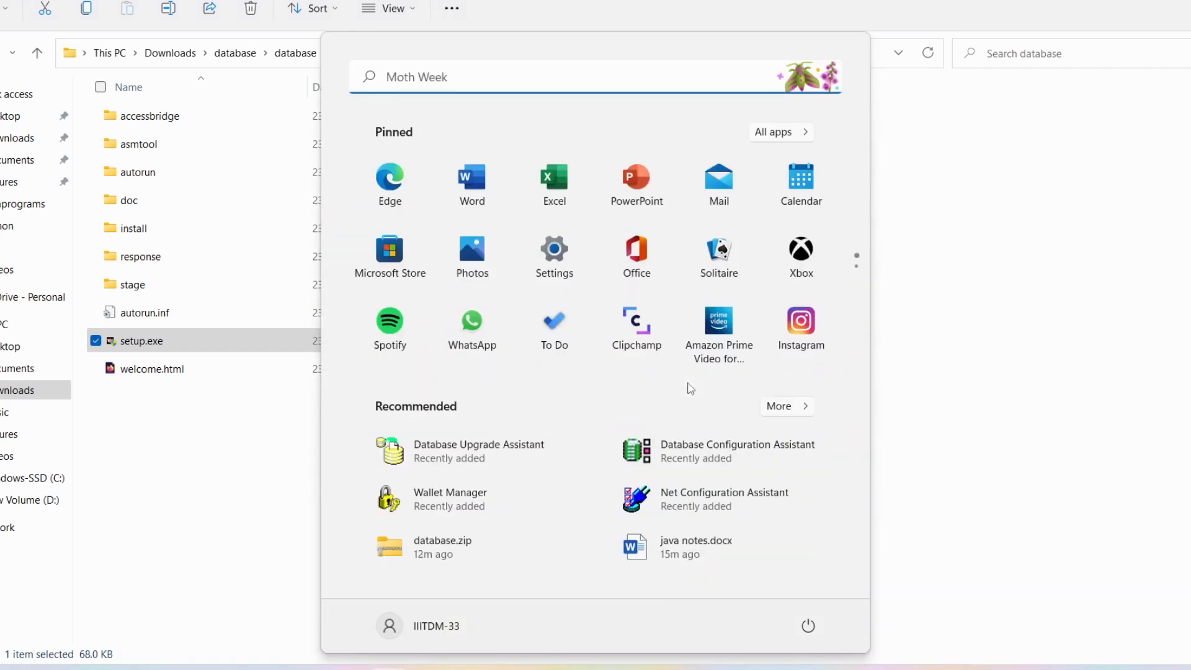
type("sql")
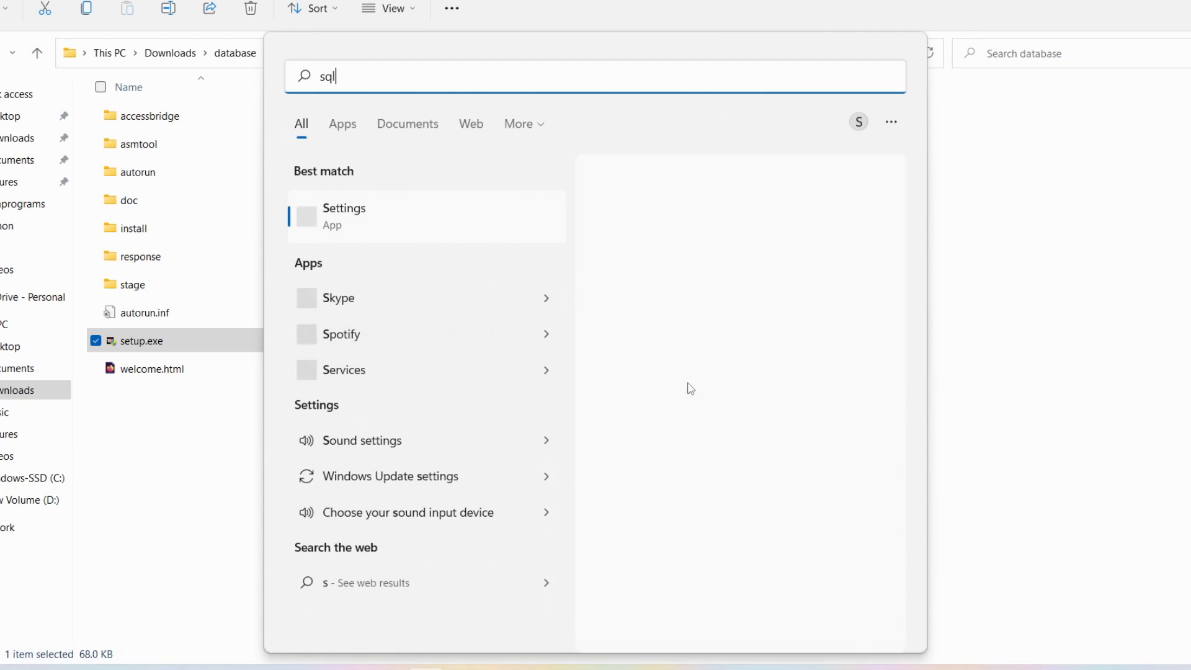
type(" plus")
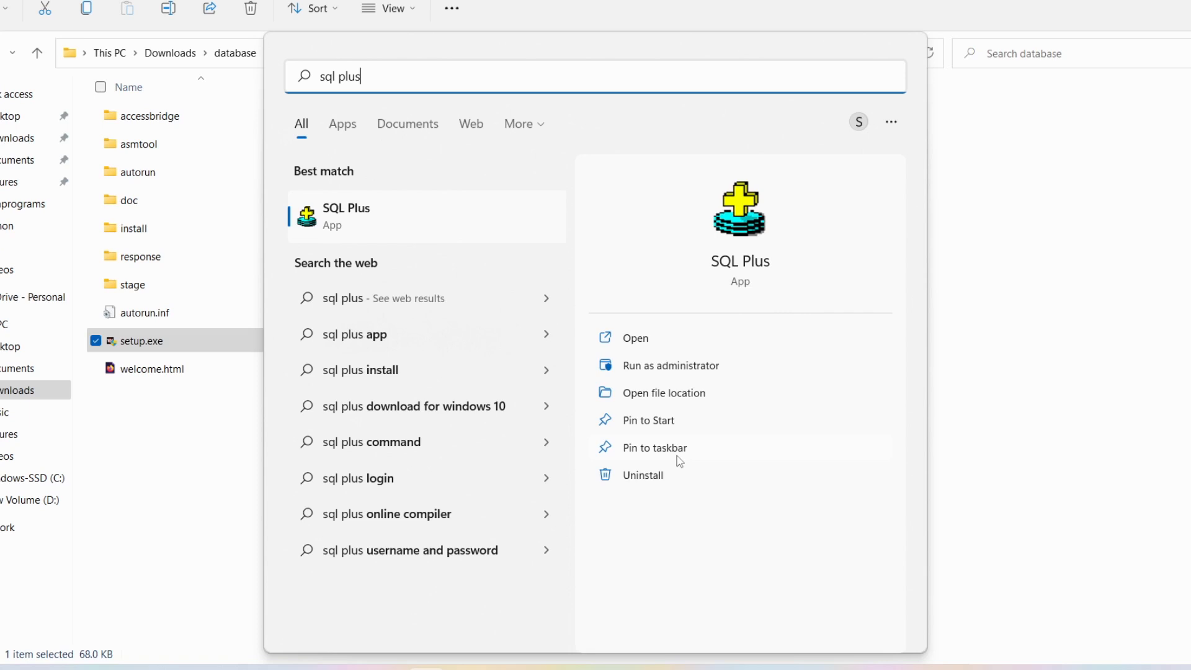
left_click(664, 394)
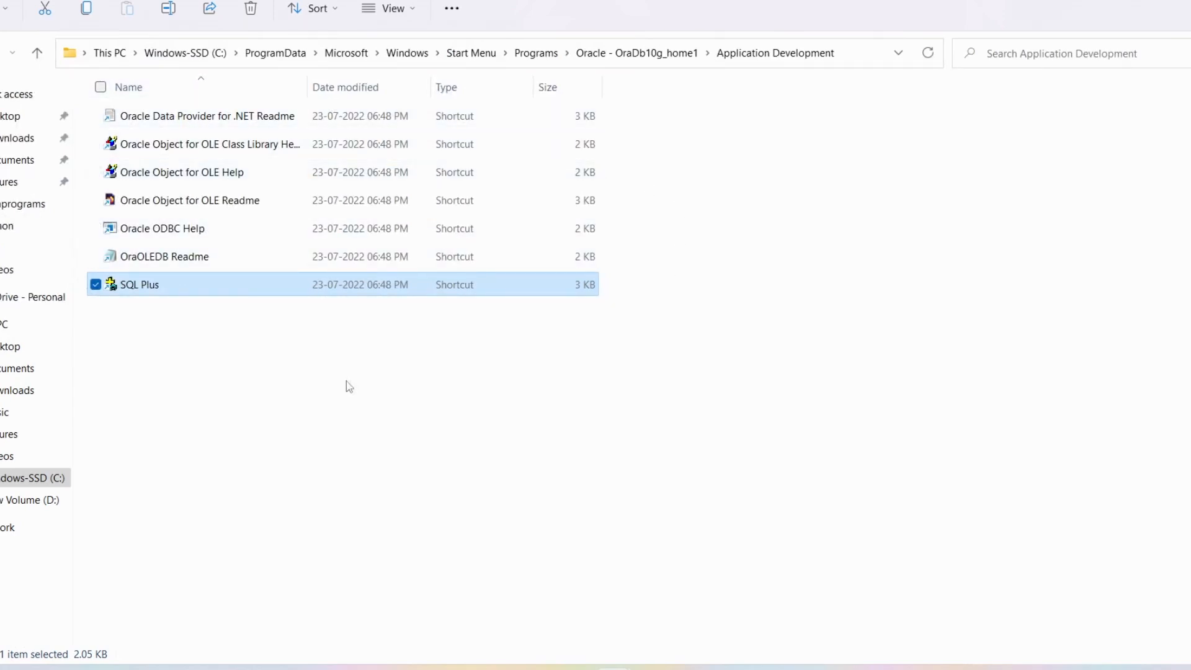
- Enable 'Run this program as an administrator' for all users in SQL Plus's compatibility properties
left_click(161, 343)
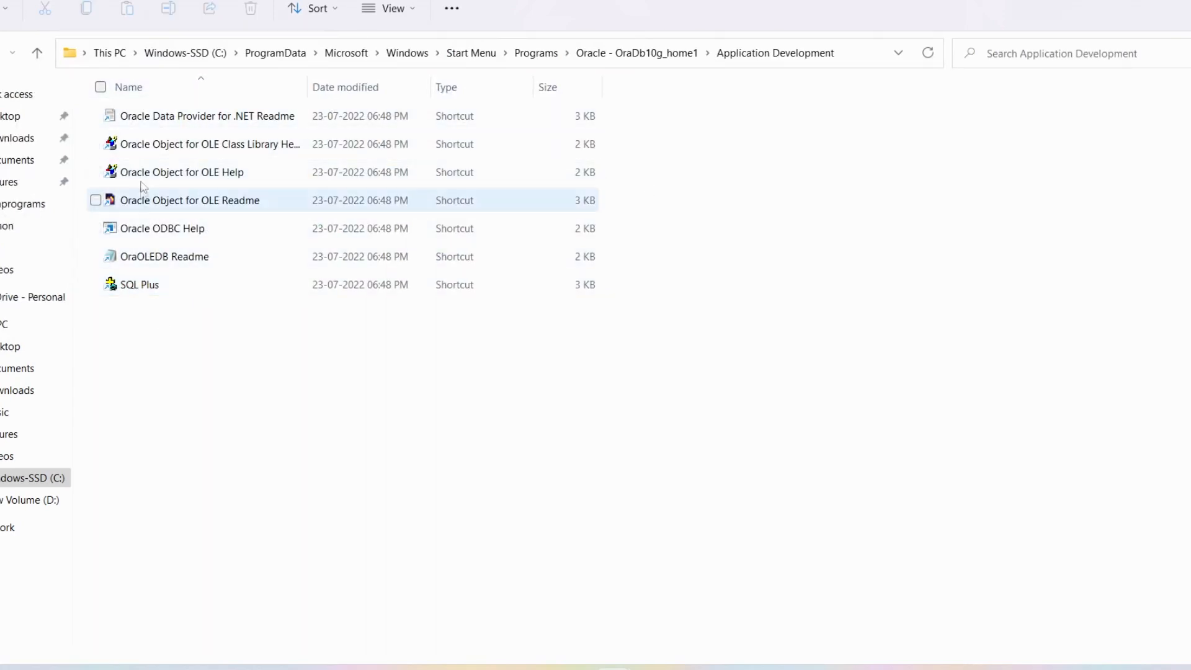
right_click(151, 292)
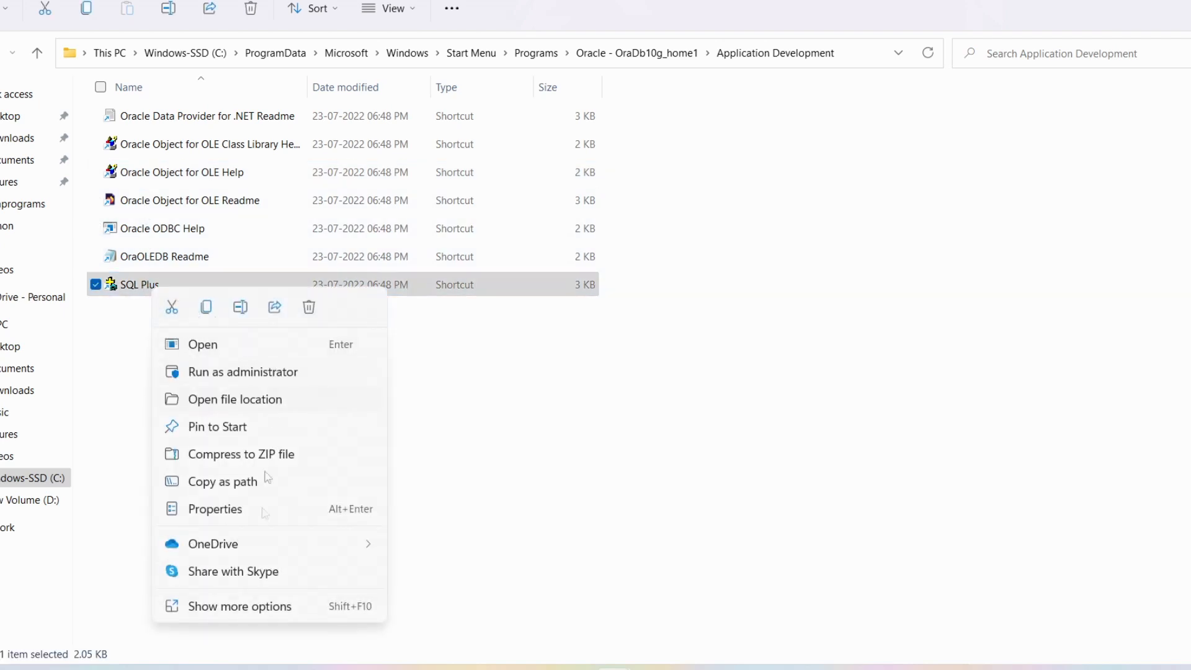
left_click(251, 607)
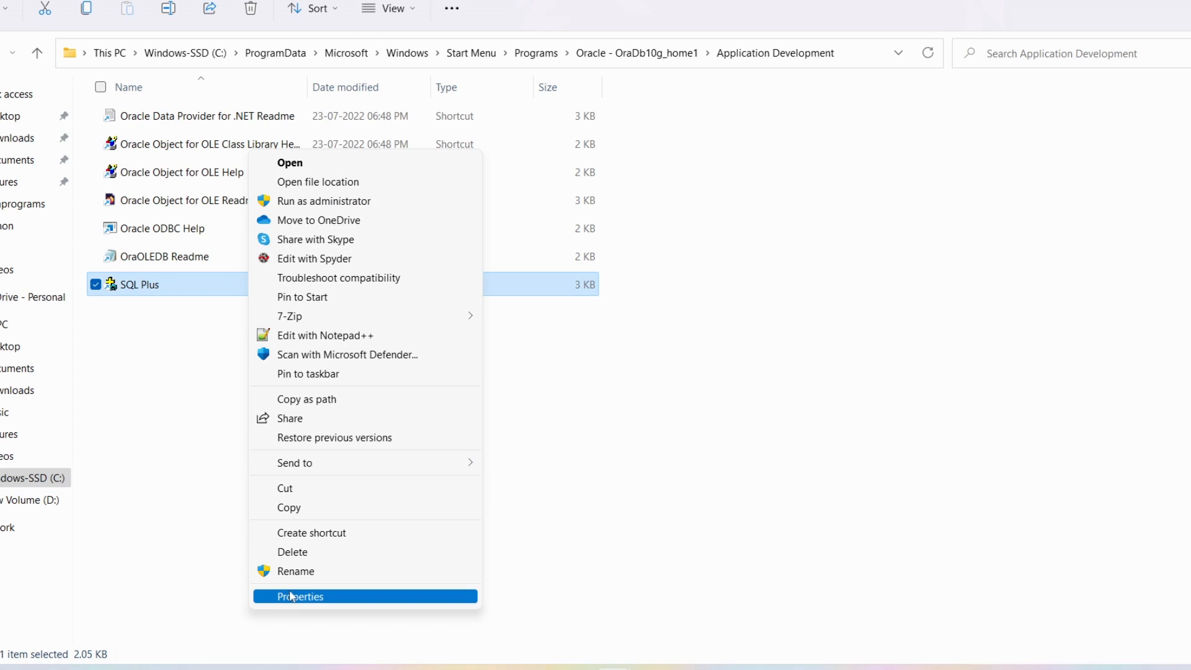
left_click(293, 599)
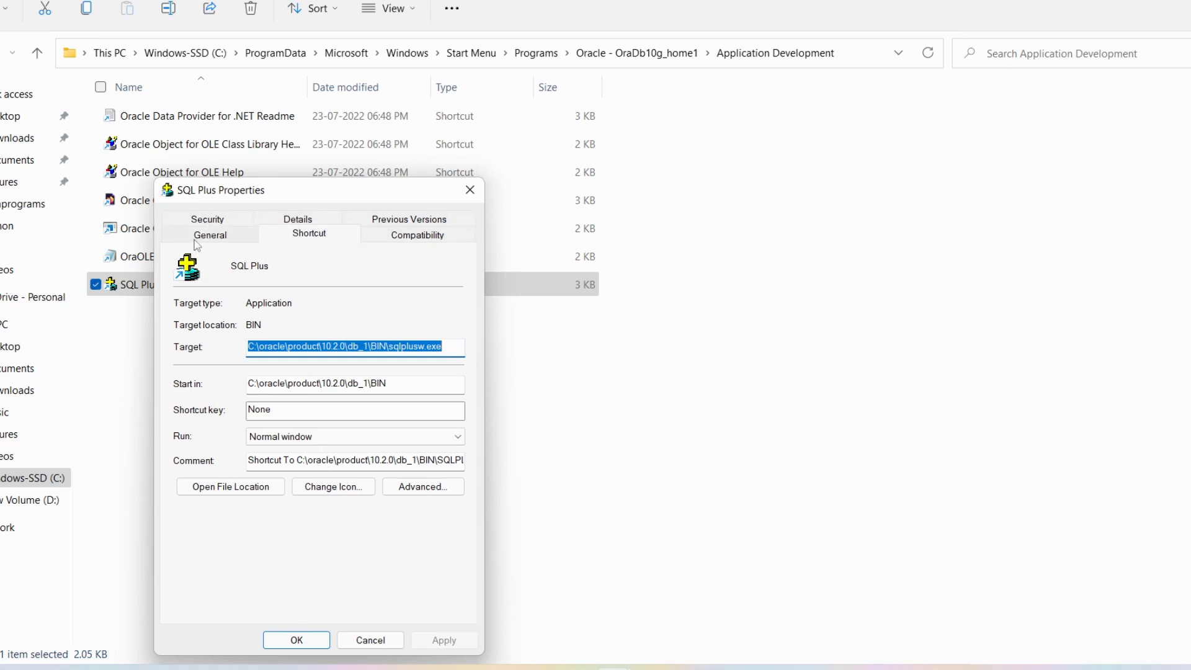
left_click(437, 242)
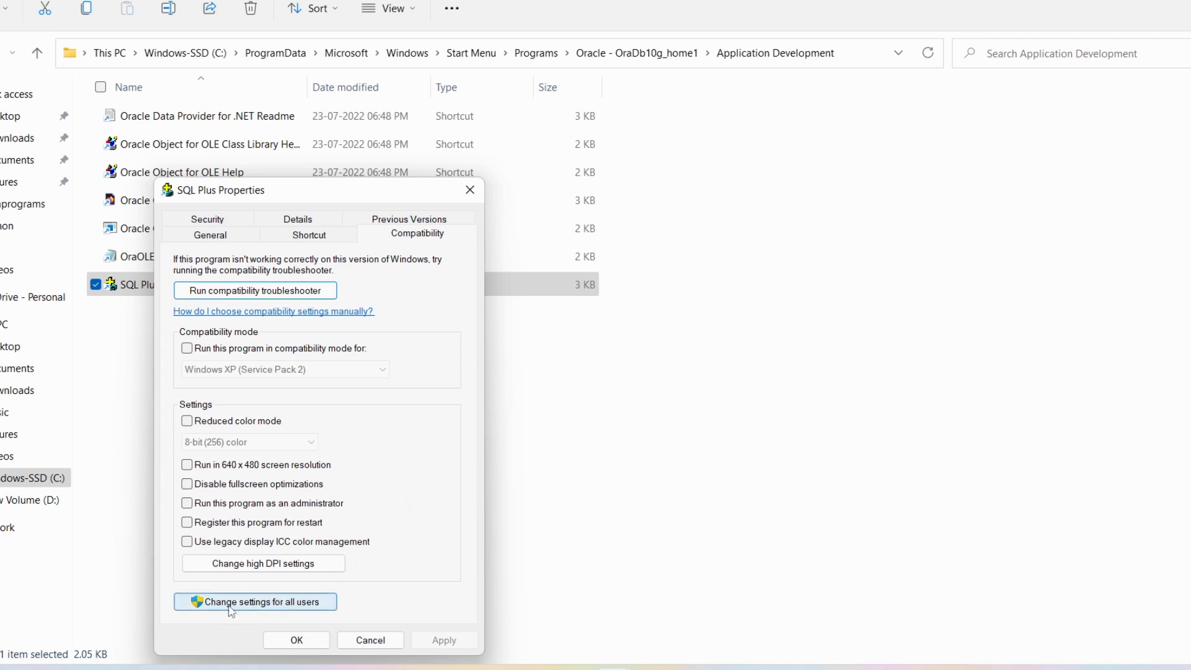
left_click(304, 605)
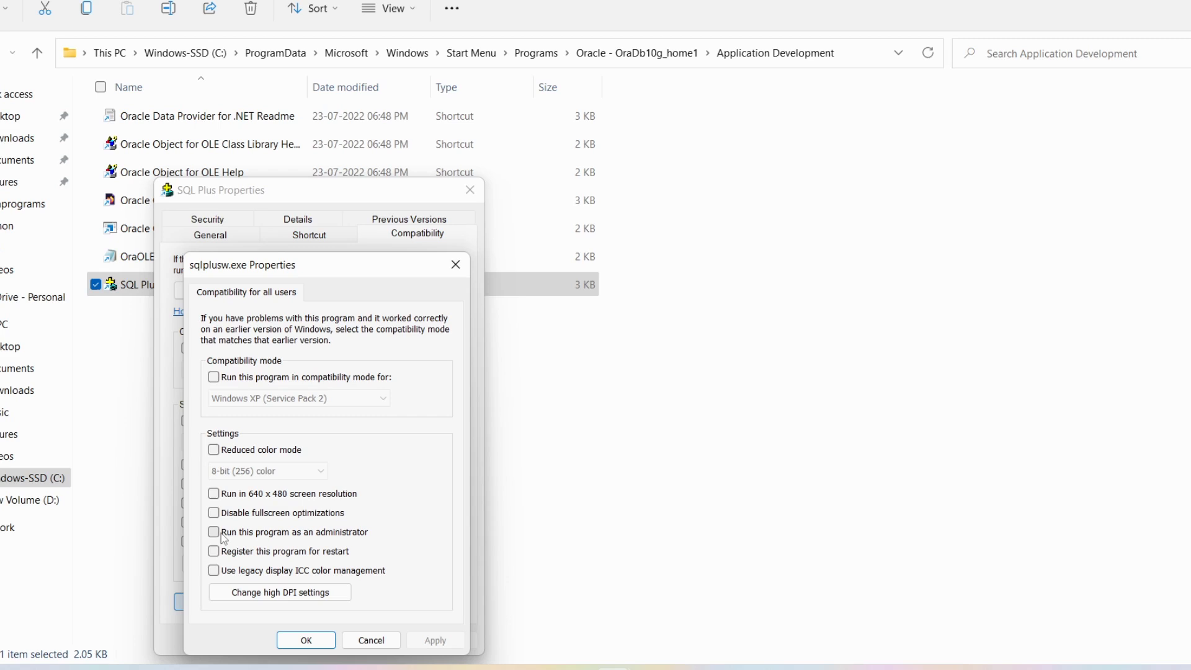
left_click(217, 534)
left_click(437, 642)
left_click(306, 640)
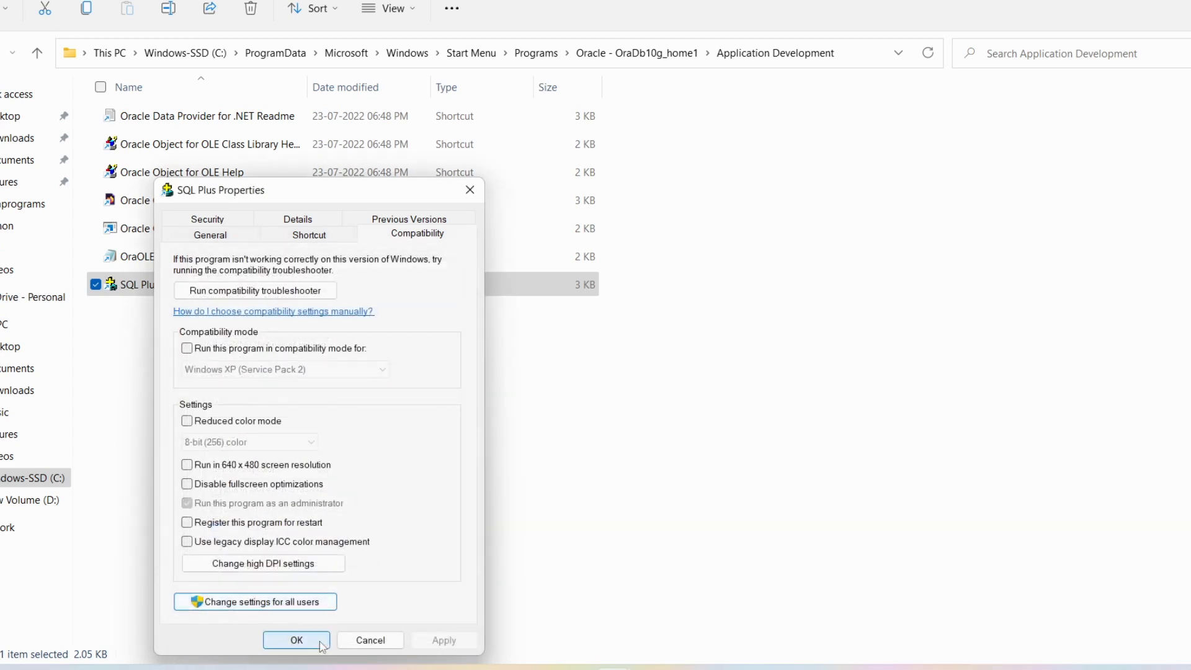
left_click(296, 640)
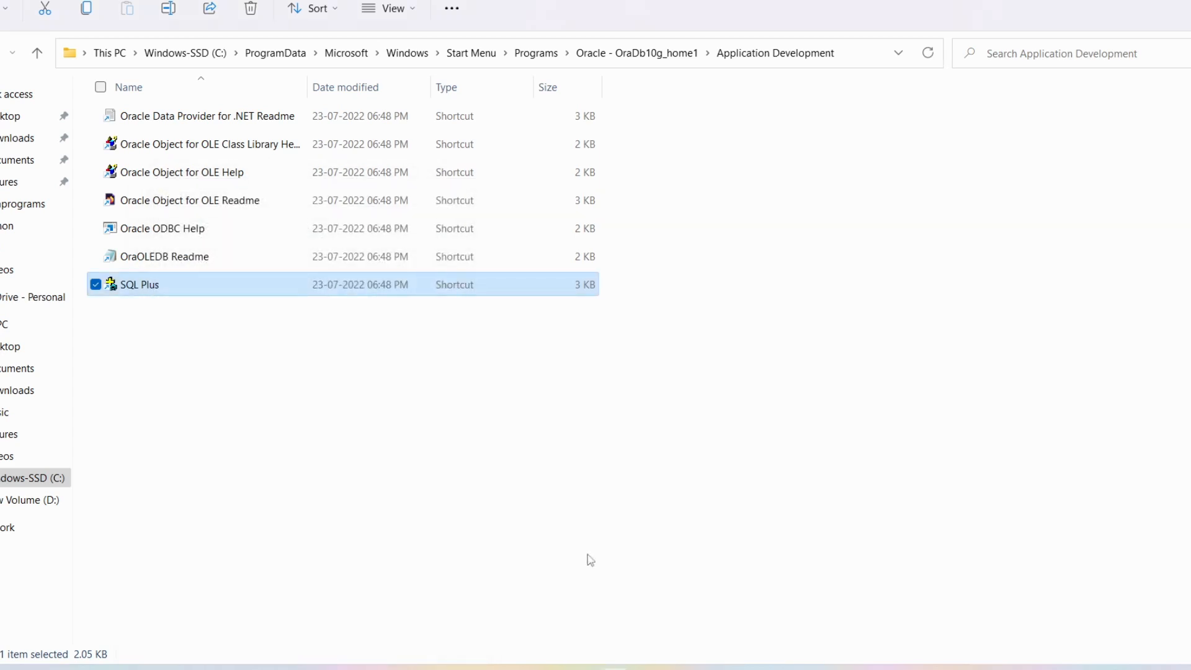
- Launch SQL Plus from a Start search for 'sql' and log on as SCOTT with its password
key("super")
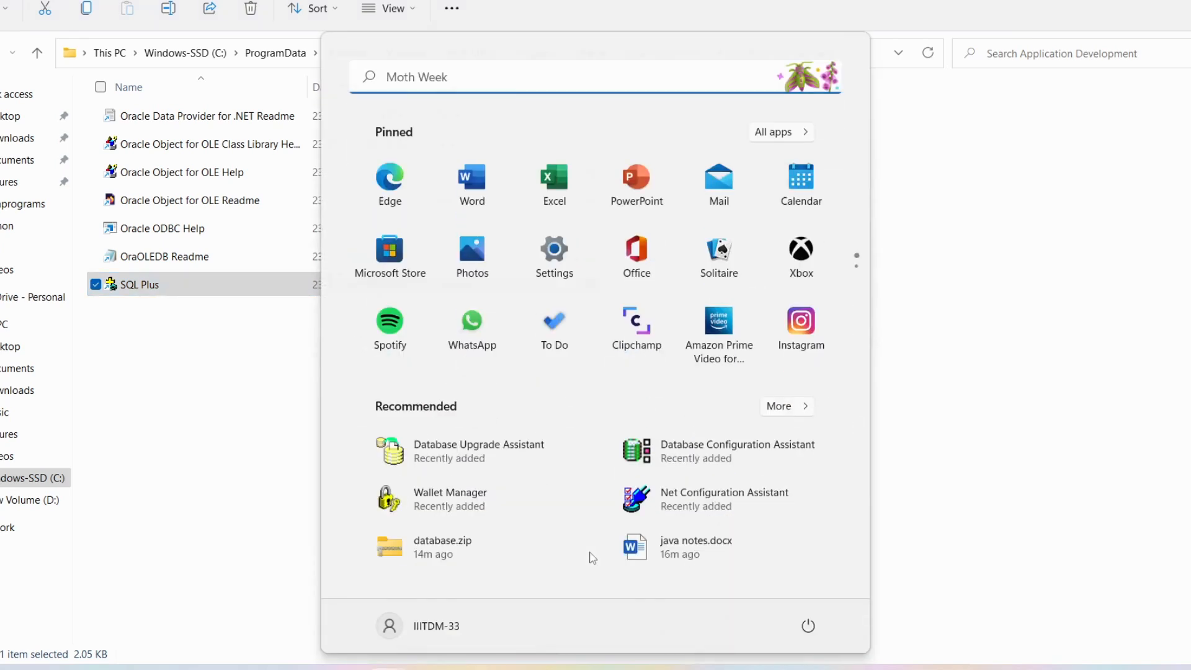
type("sql")
left_click(327, 210)
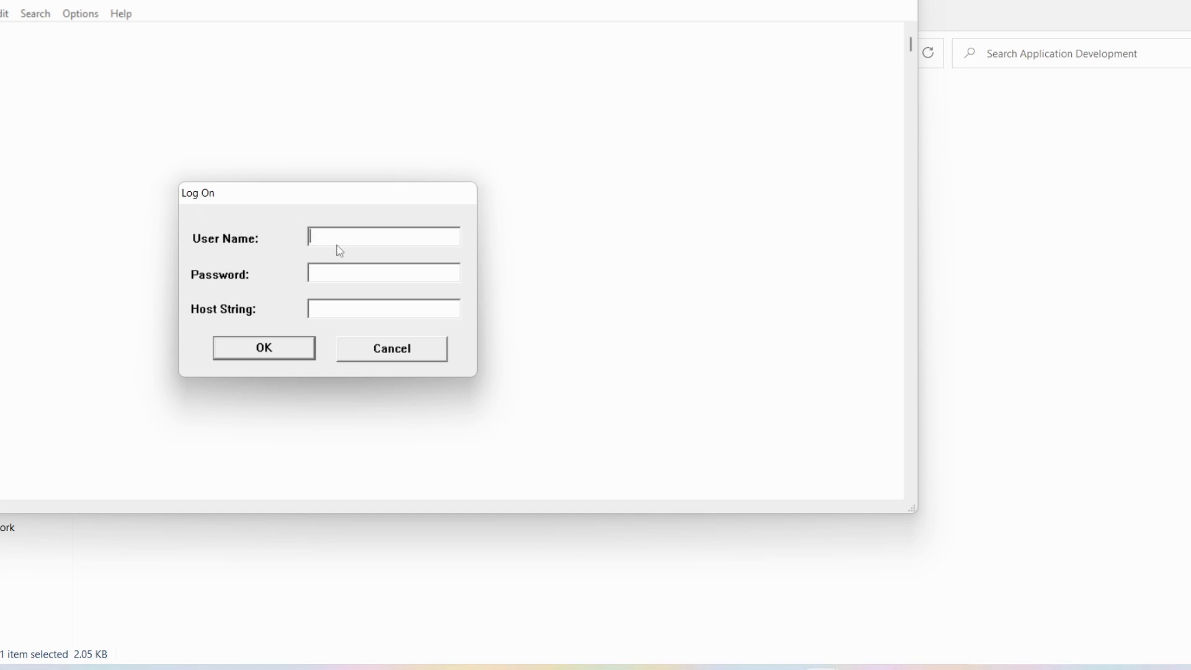
type("scott")
left_click(364, 271)
type("tiger")
left_click(263, 348)
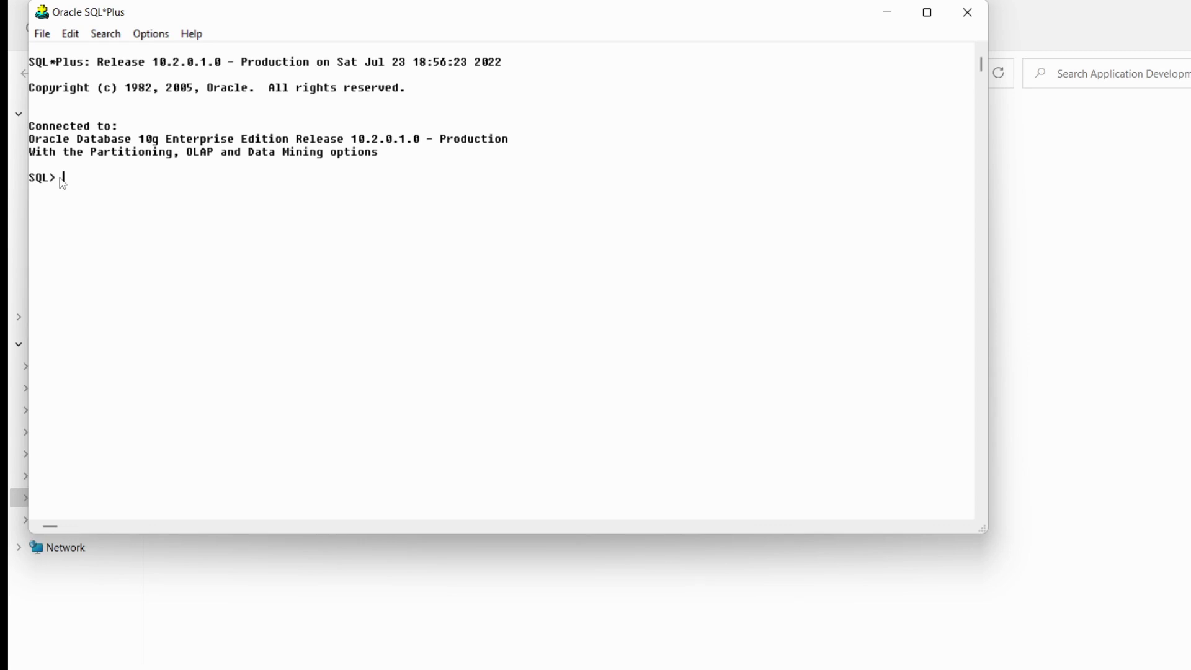
- Run 'select * from tab' to list the user's tables, fixing a typo first
type("select * f")
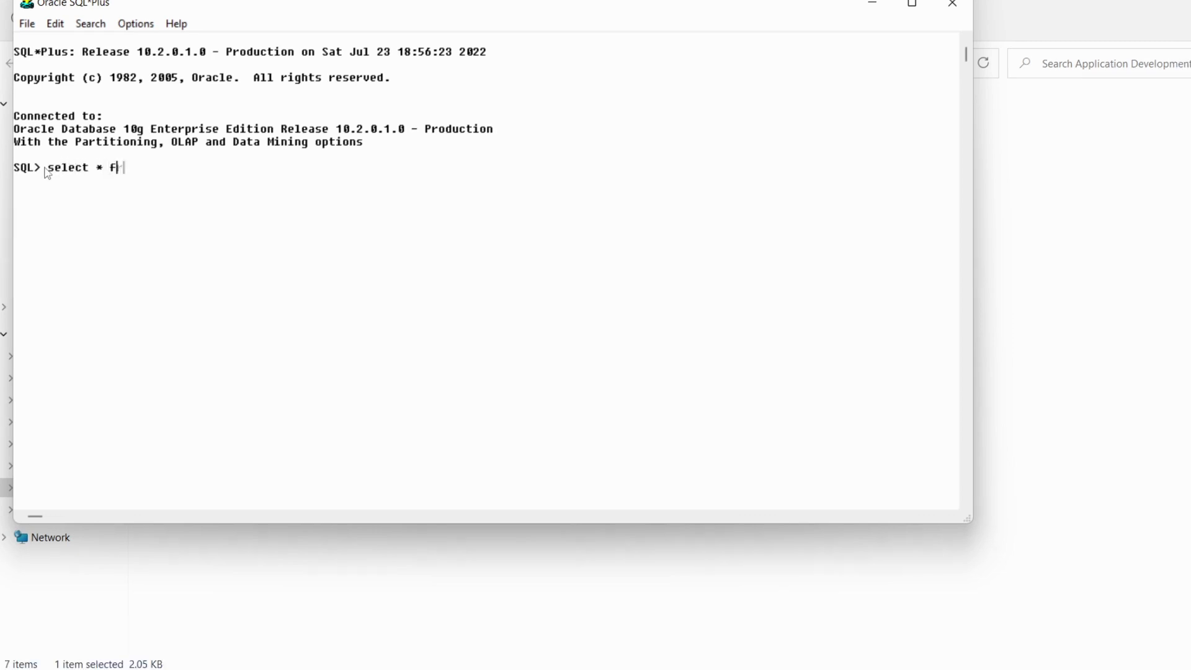
type("rom tm")
key("BackSpace")
type("ab;")
key("Return")
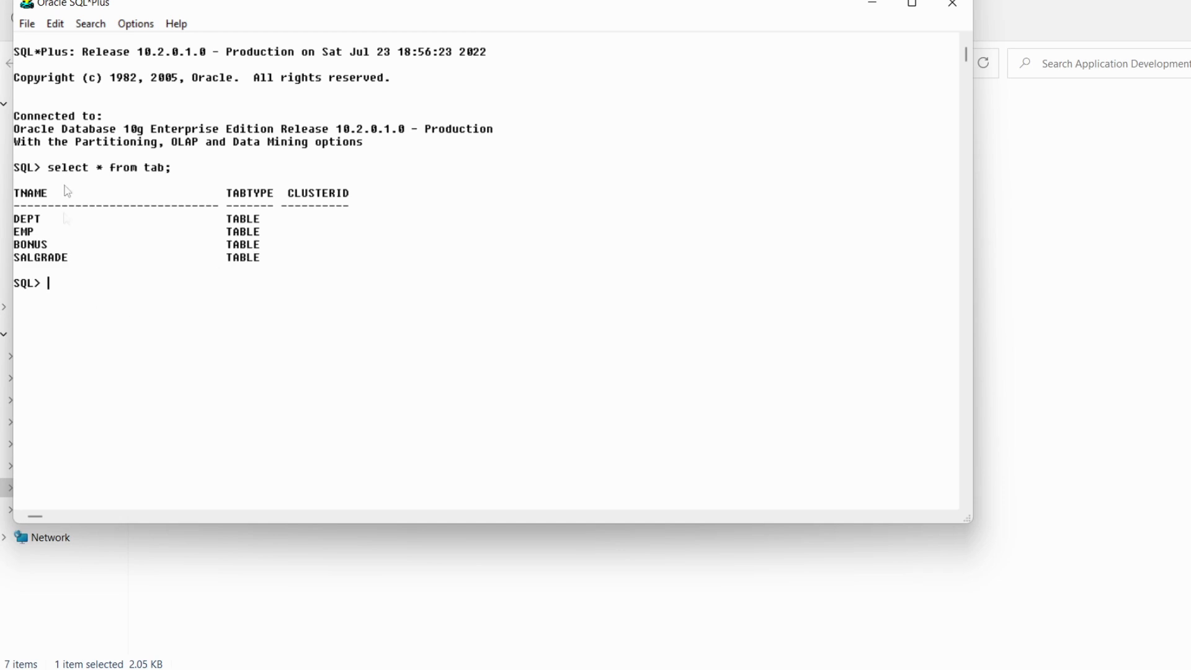
- Type the query 'SELECT * FROM DEPT' at the SQL prompt
type("sele")
key("BackSpace")
key("BackSpace")
key("BackSpace")
type("SELE")
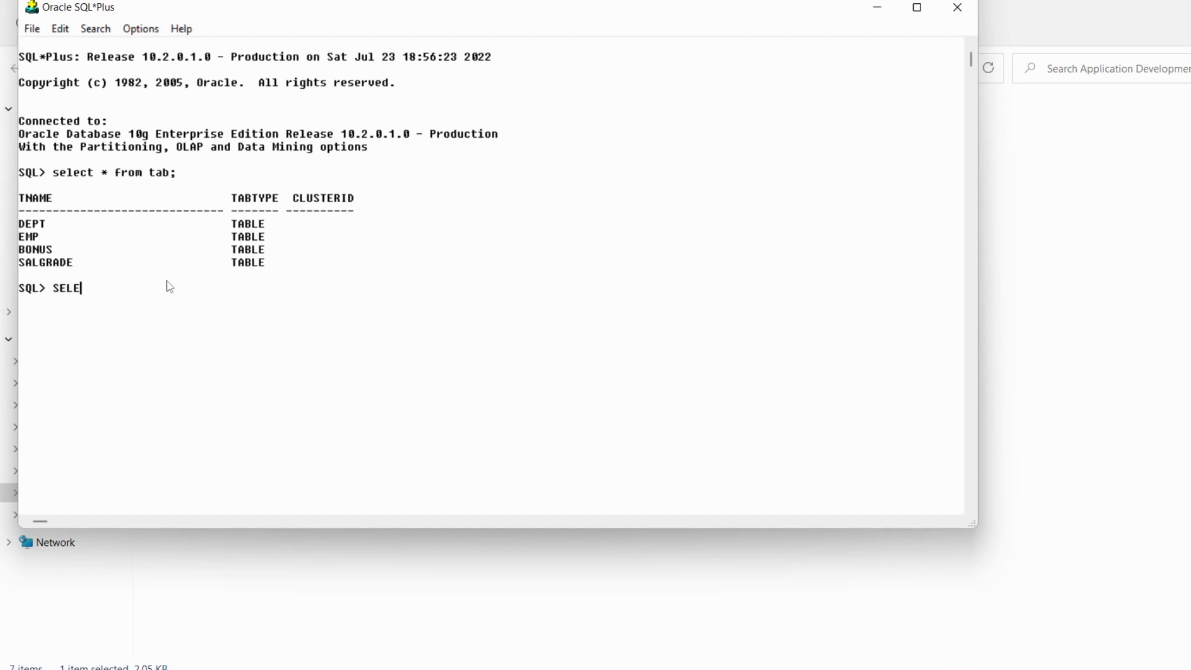
type("CT * FROM DEPT")
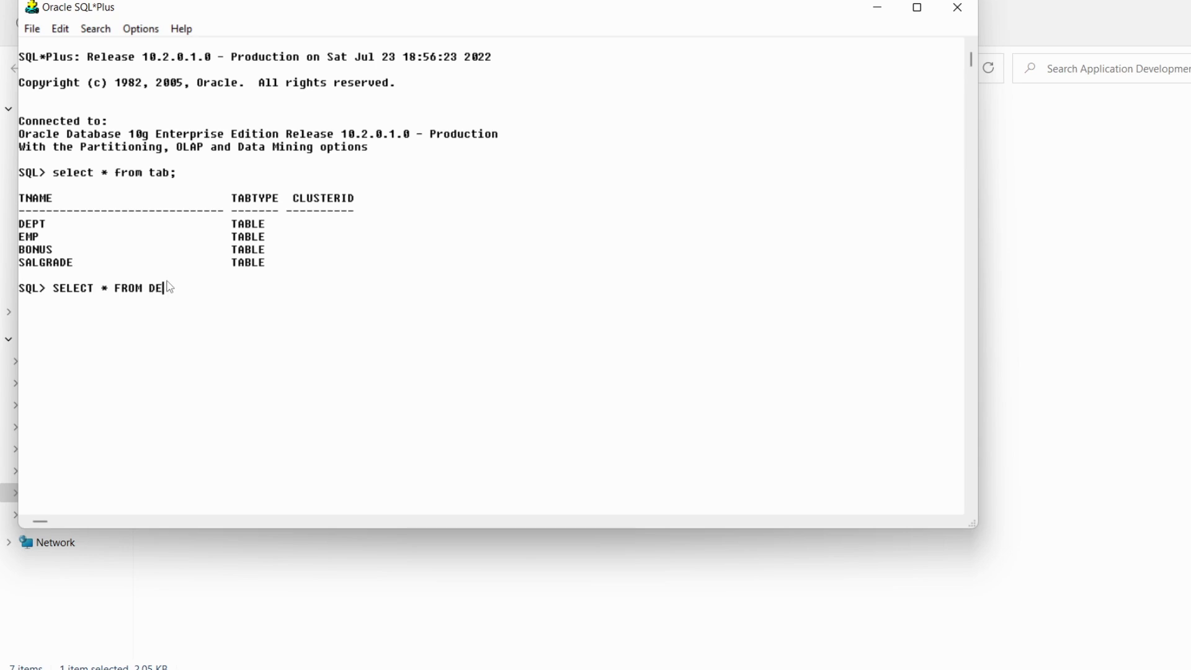